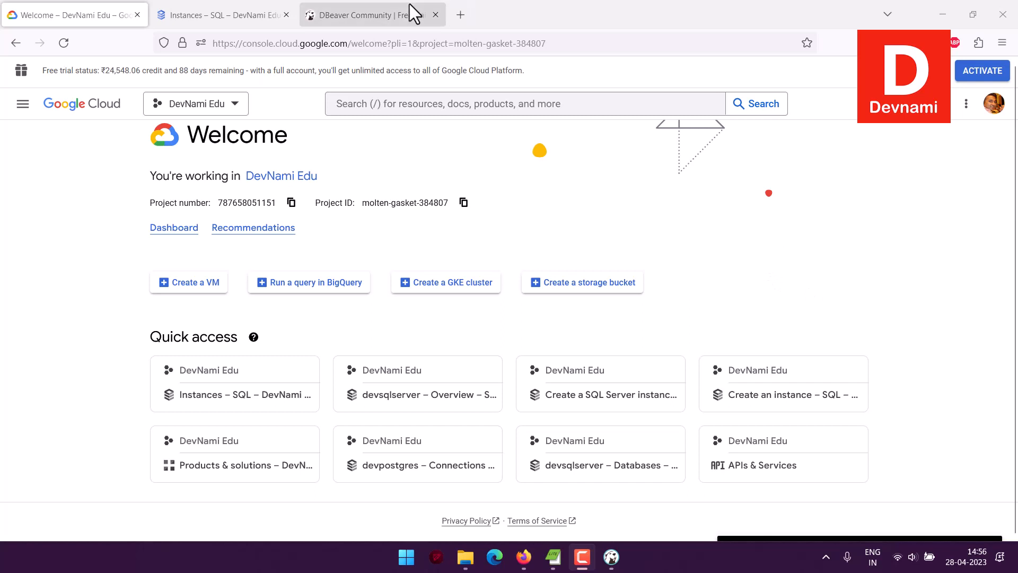
Step: Switch to DBeaver and dismiss the version update notice and the tip of the day
click(390, 13)
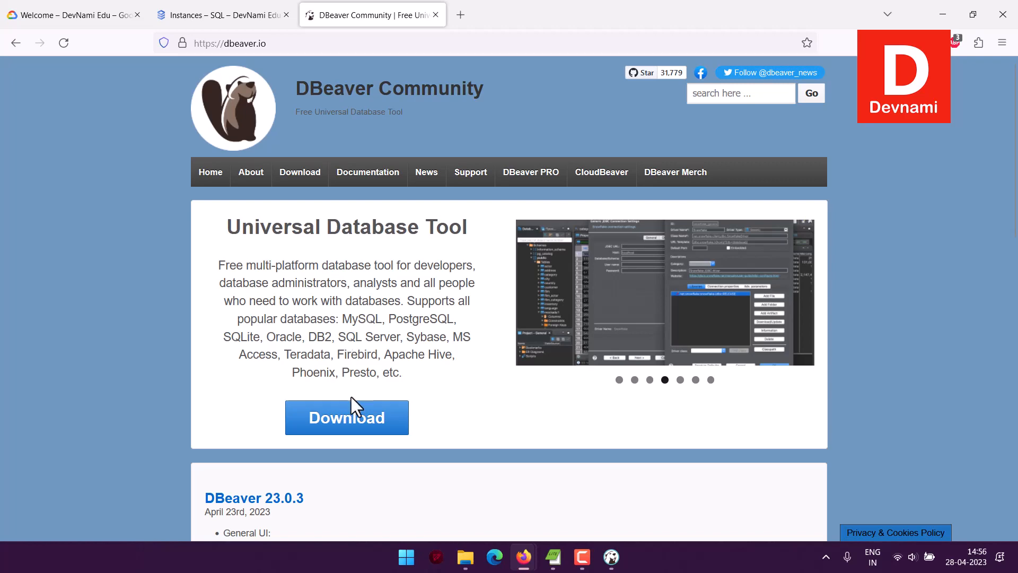
click(611, 556)
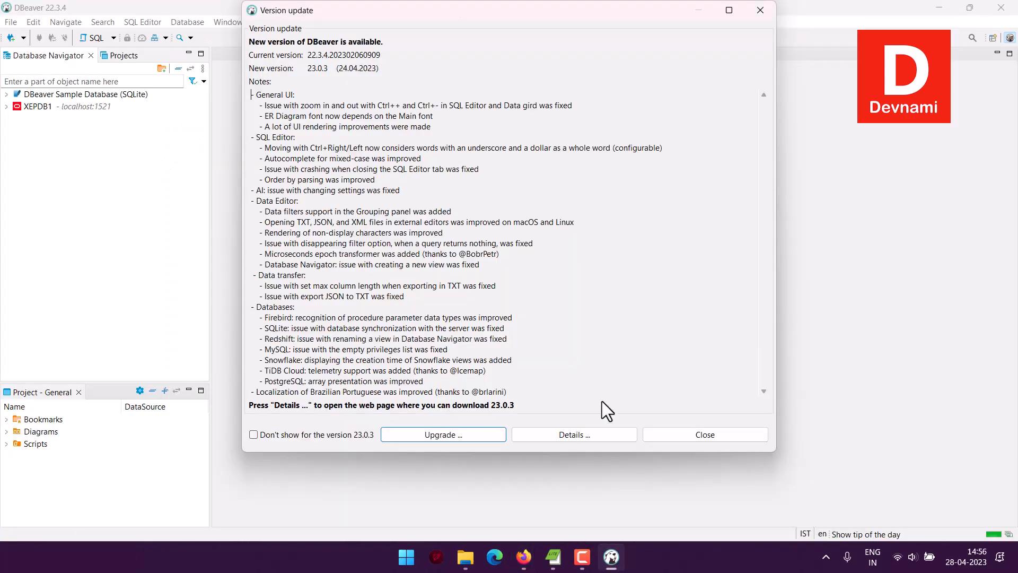
click(662, 432)
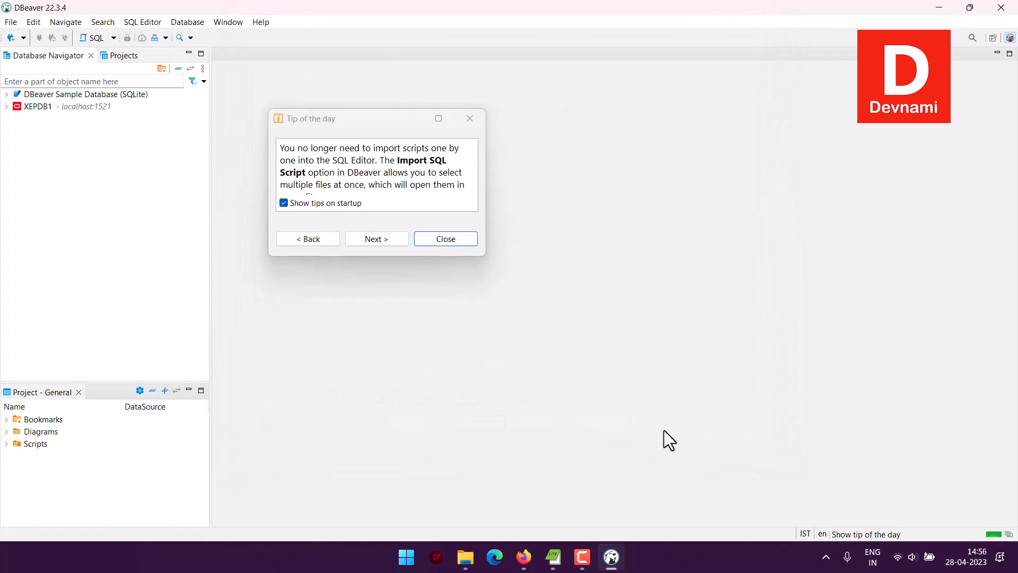
click(453, 239)
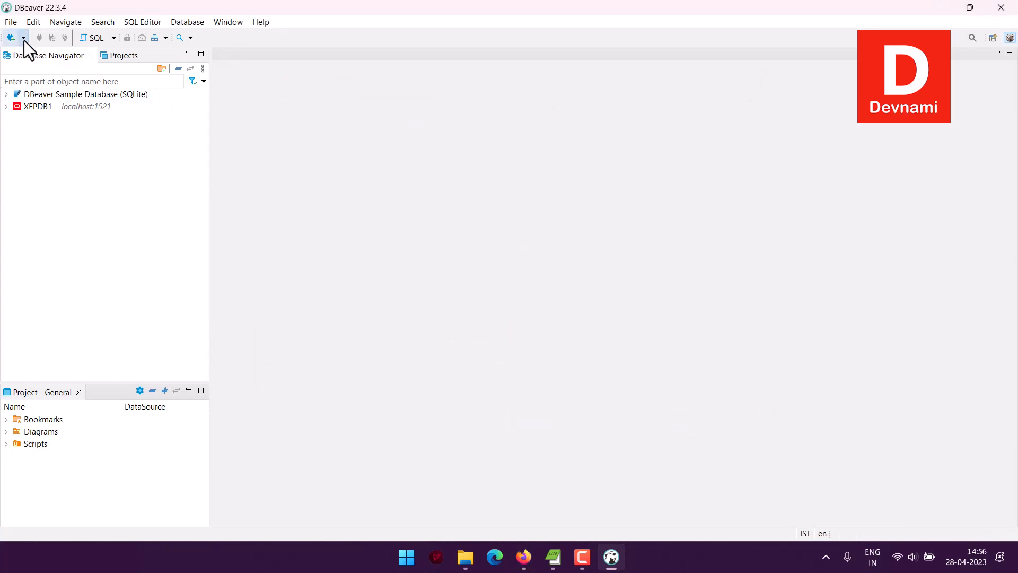
Step: View the database types offered for a new connection in DBeaver and switch back to the Firefox browser
click(23, 39)
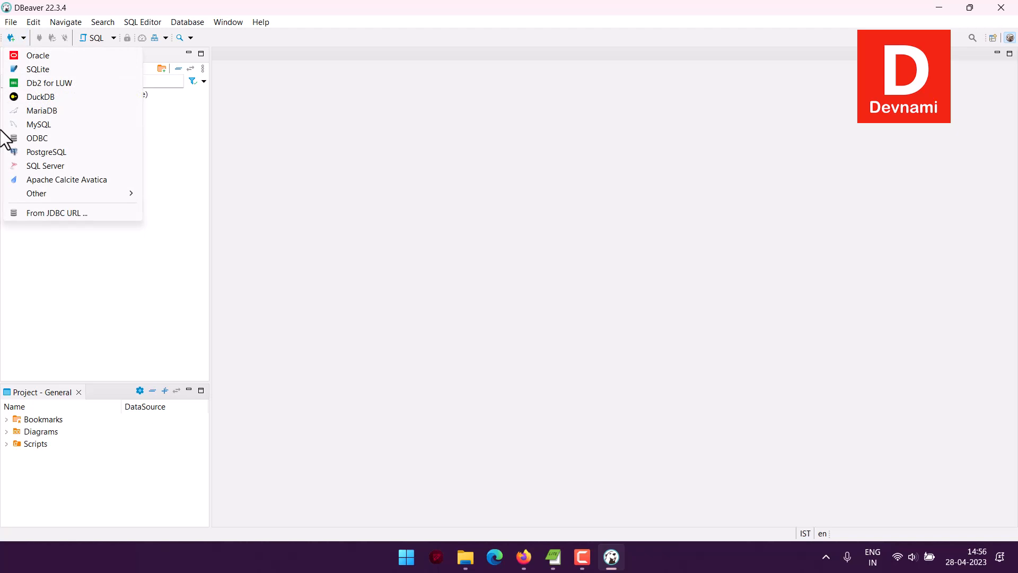
click(397, 137)
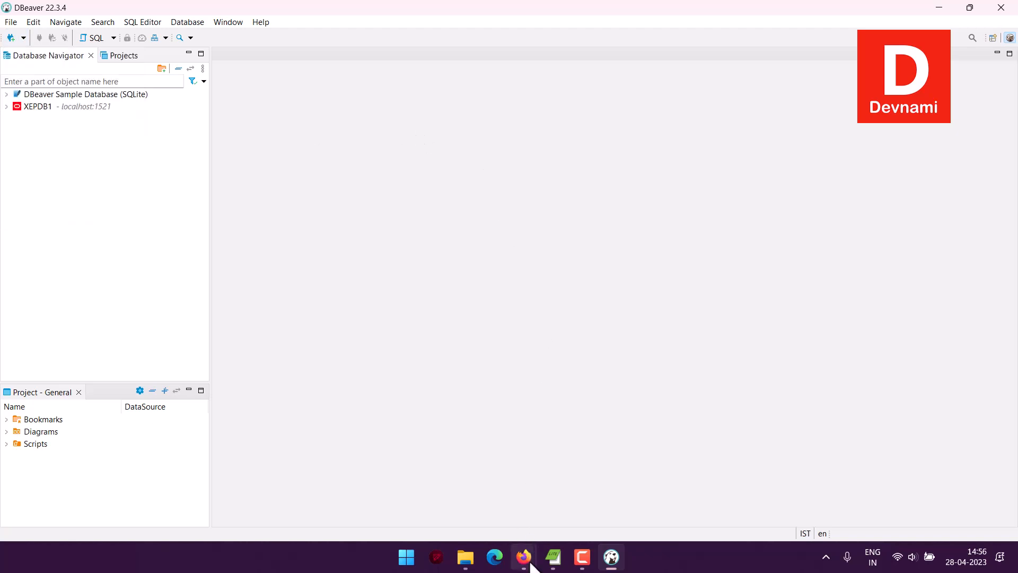
mouse_move(523, 557)
click(459, 504)
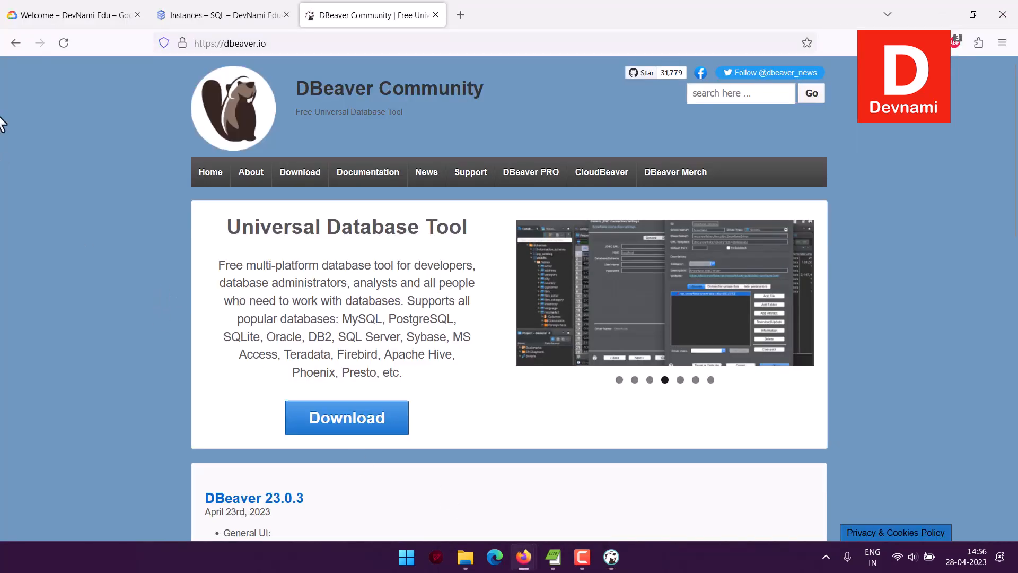
Step: From the Google Cloud welcome page, open the All products page in a new browser tab and display it
click(32, 15)
scroll(19, 202, up, 3)
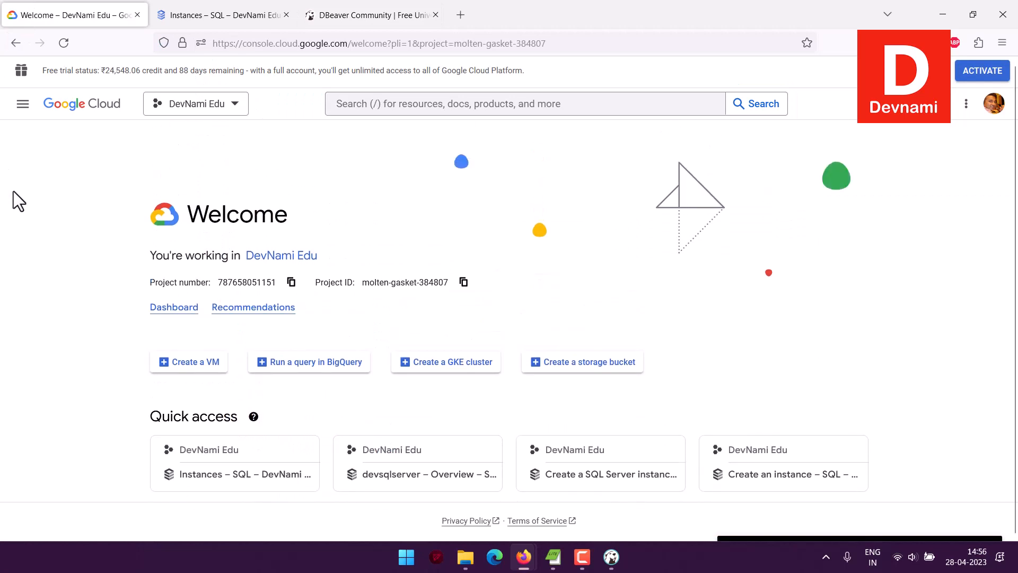
scroll(19, 199, down, 3)
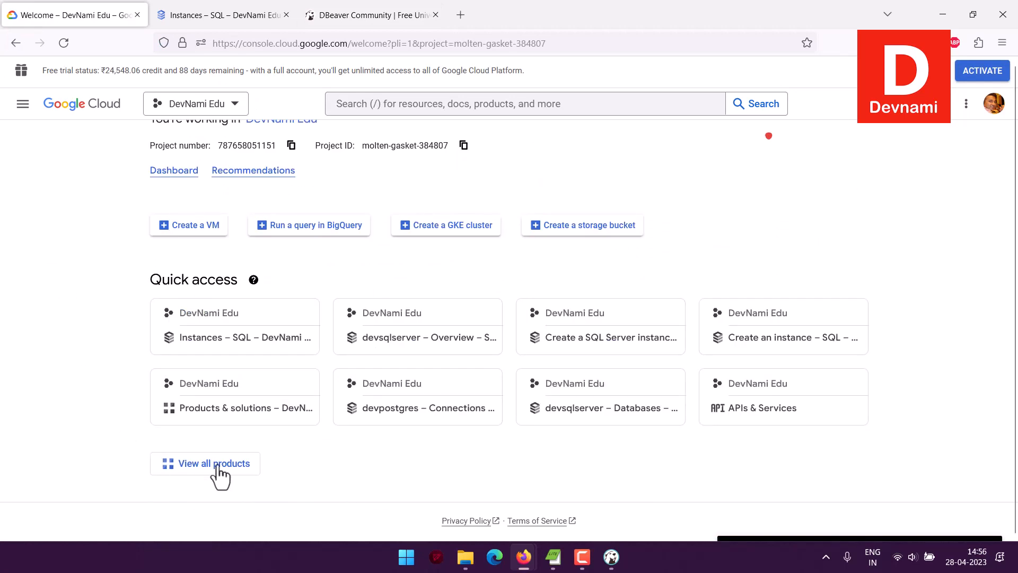
click(21, 105)
mouse_move(33, 163)
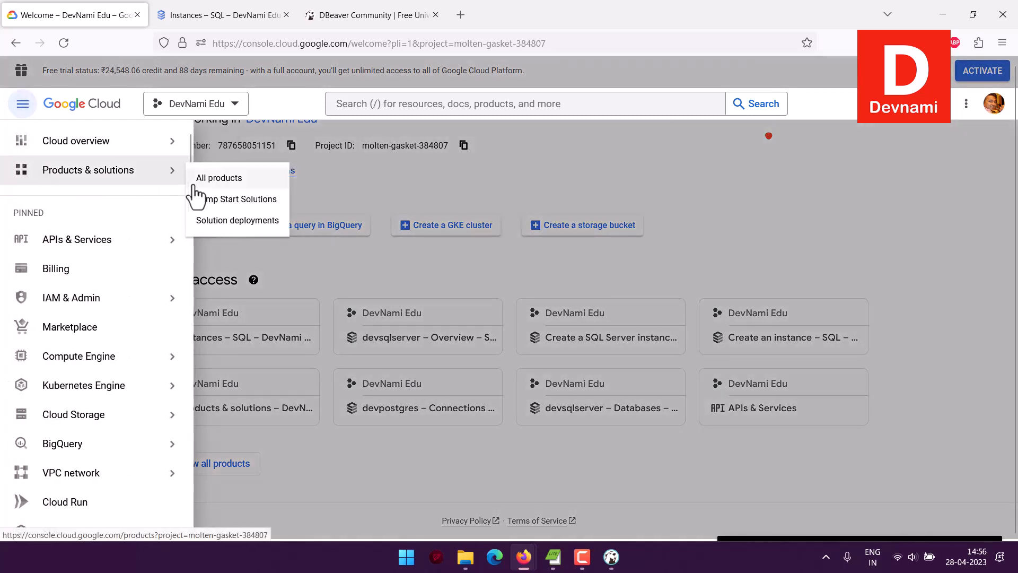
right_click(227, 178)
click(255, 187)
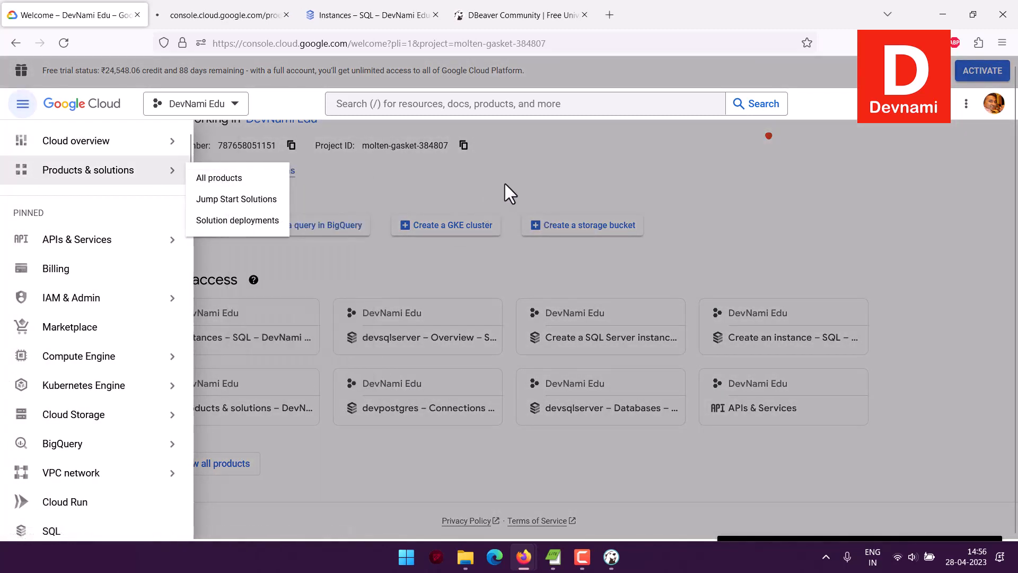
click(505, 184)
scroll(505, 183, up, 3)
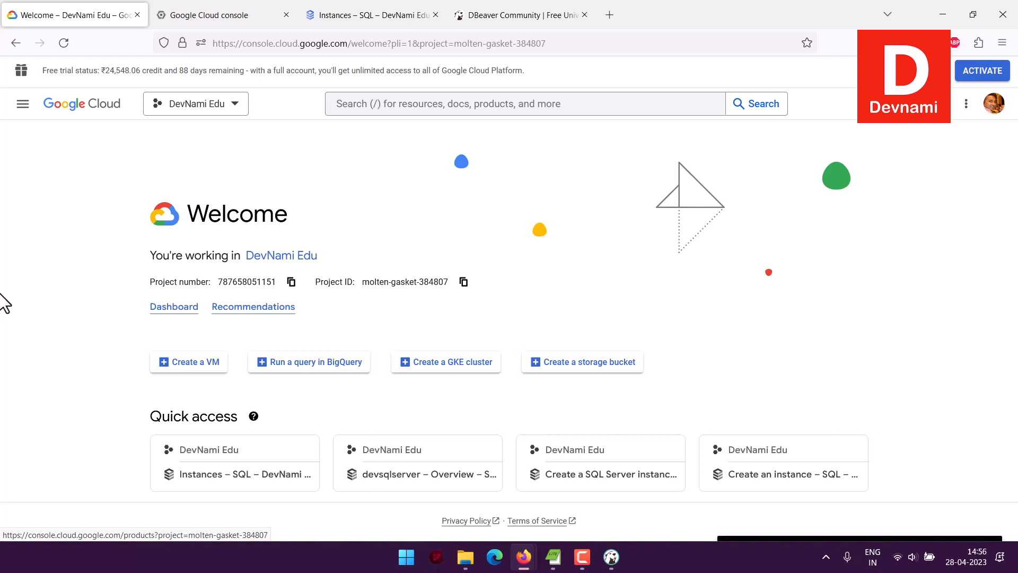
click(173, 15)
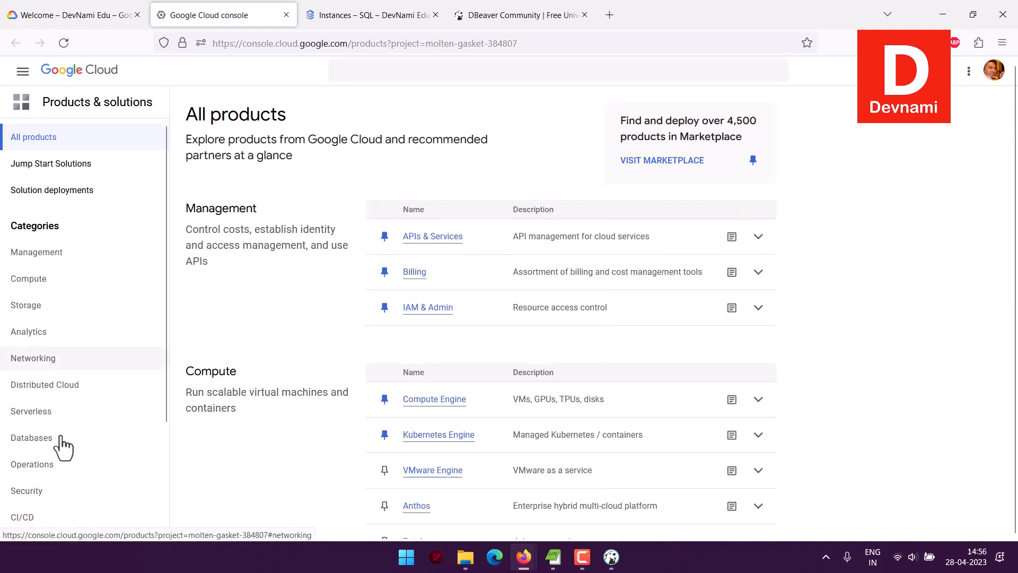
Step: Open the SQL product from the Databases category of the products list
click(62, 440)
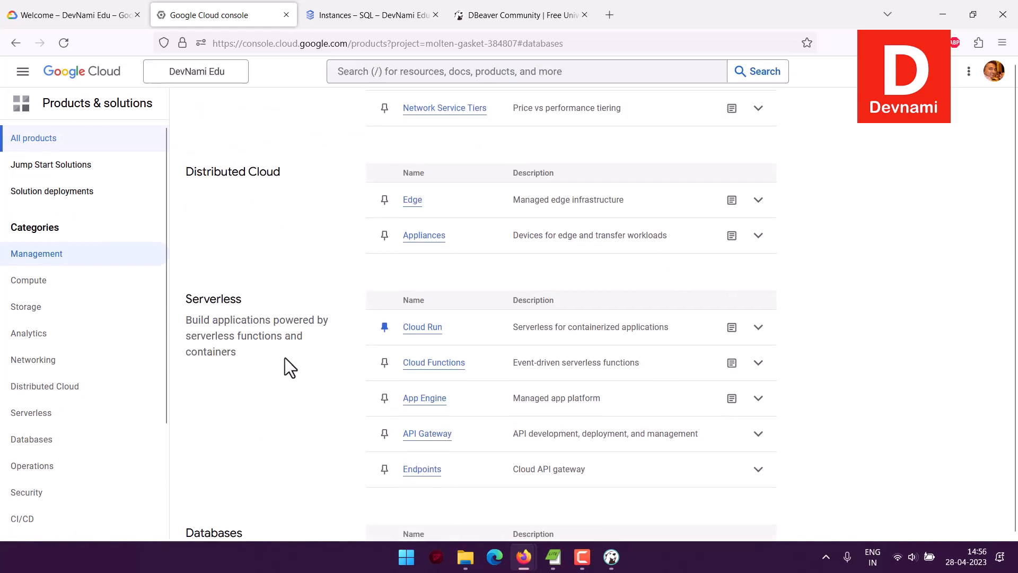
scroll(285, 357, down, 4)
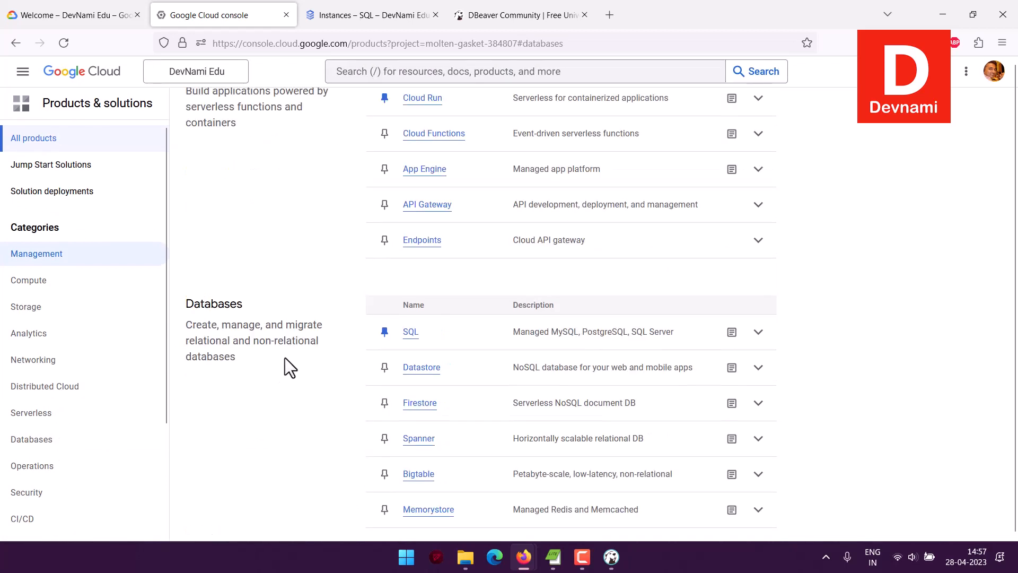
click(412, 334)
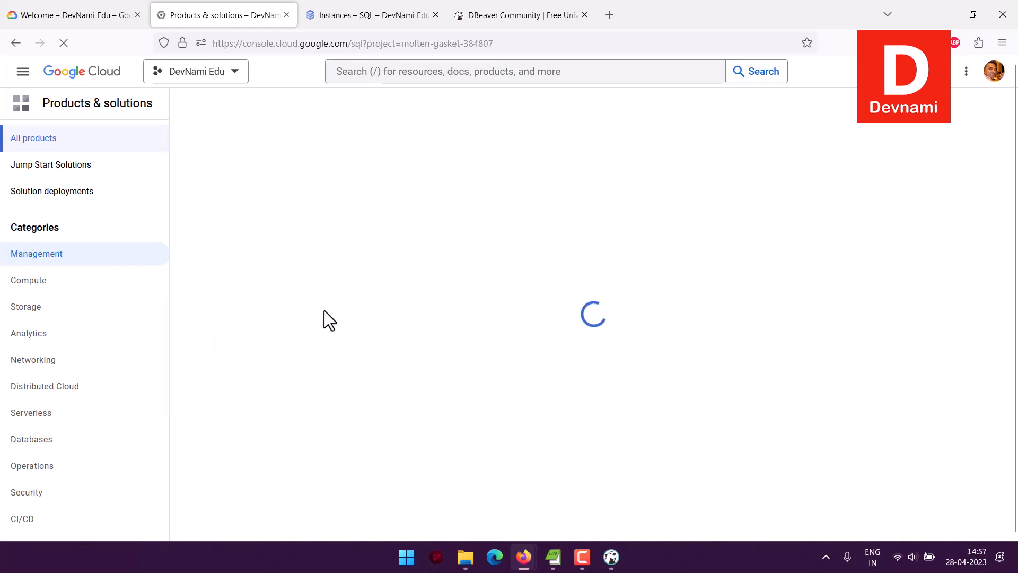
Step: Go to the already open SQL Instances page, closing the products tab, and start creating an instance with the SQL Server engine
click(344, 21)
click(287, 15)
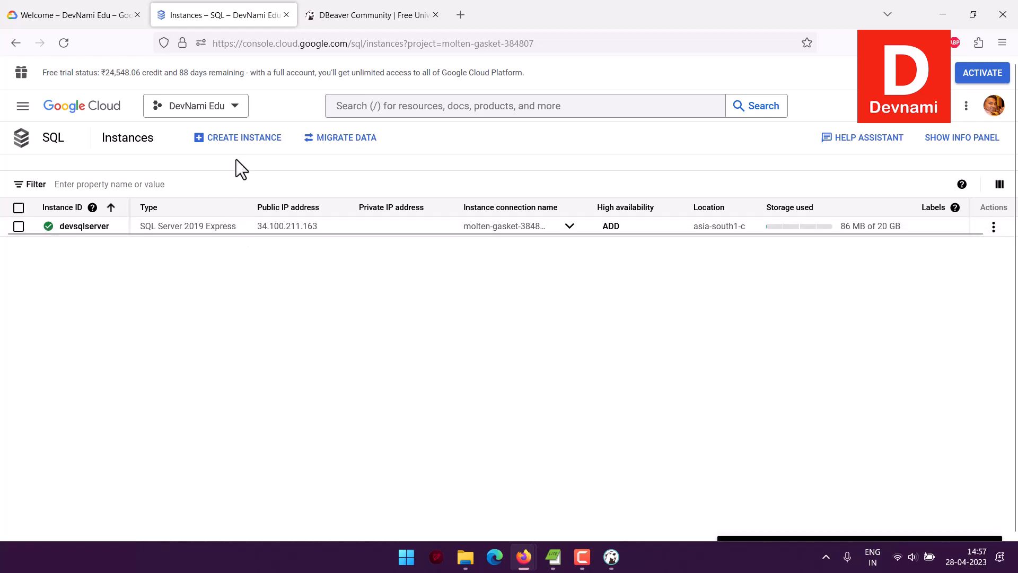
click(248, 139)
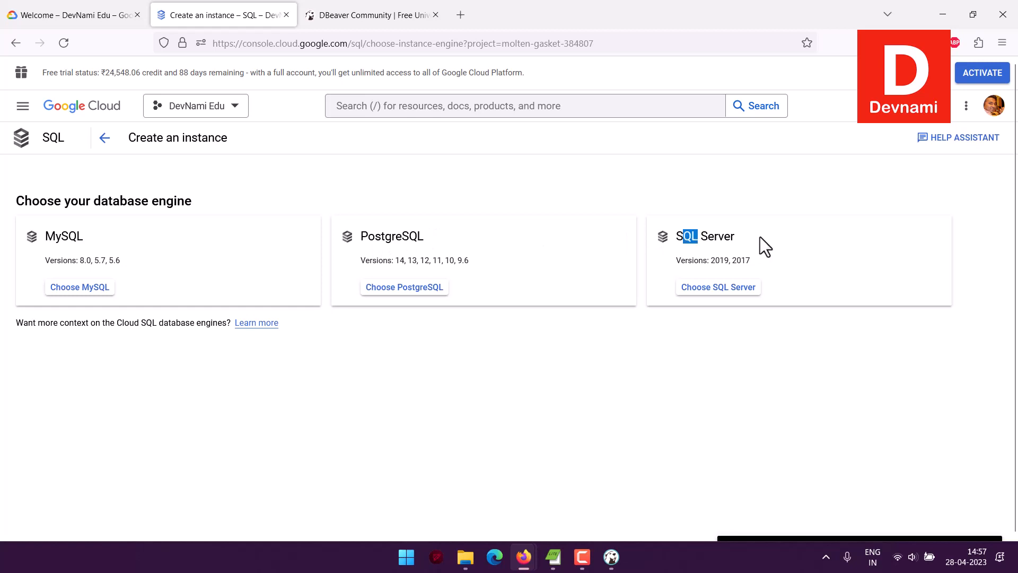
drag(677, 261, 765, 259)
click(765, 258)
click(685, 283)
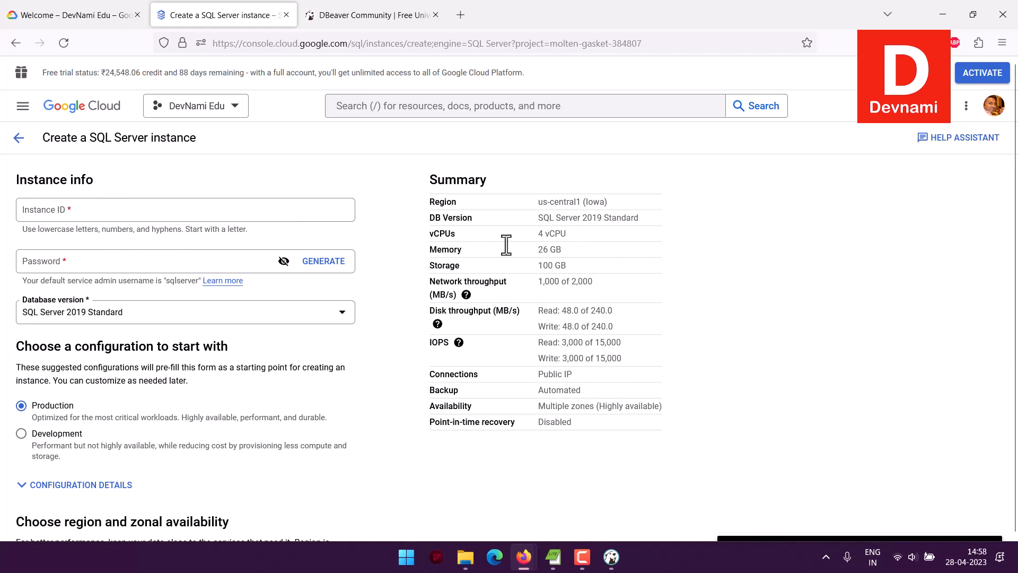
Step: Review the instance summary and enter devsql as the instance ID
drag(479, 232, 593, 425)
click(594, 425)
click(49, 211)
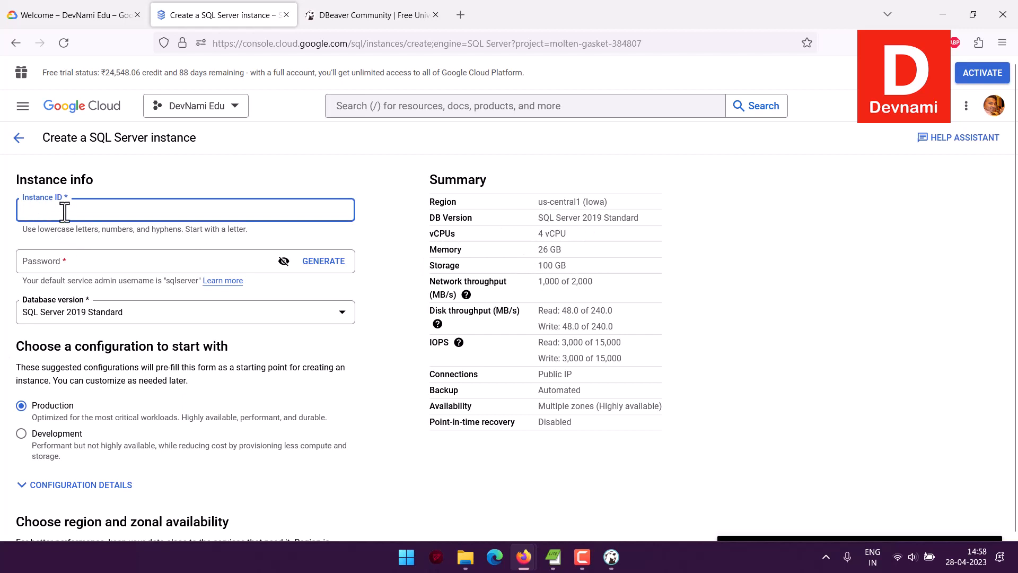
text(devsql)
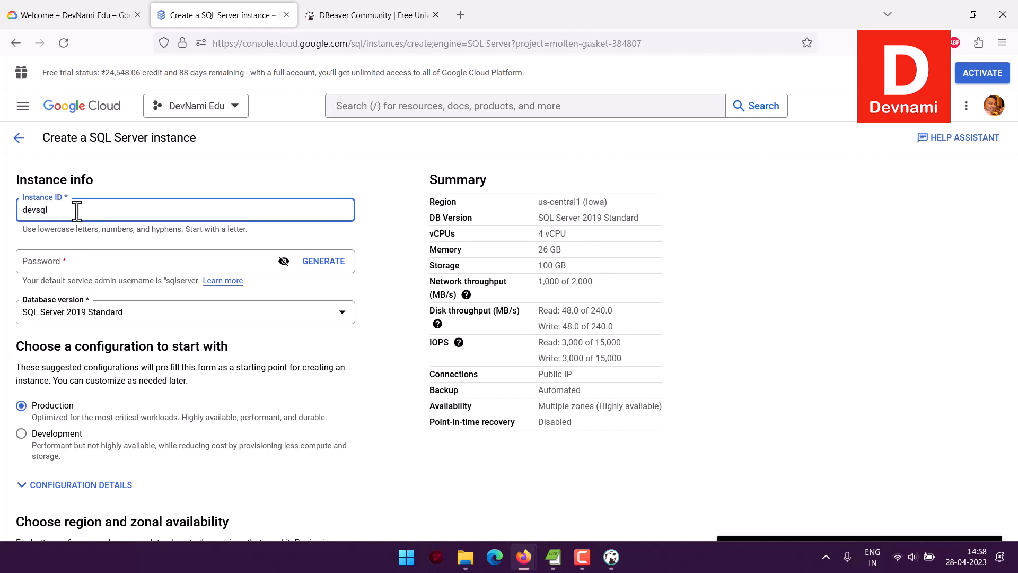
click(6, 264)
Step: Set the database version to SQL Server 2019 Express
scroll(5, 260, down, 1)
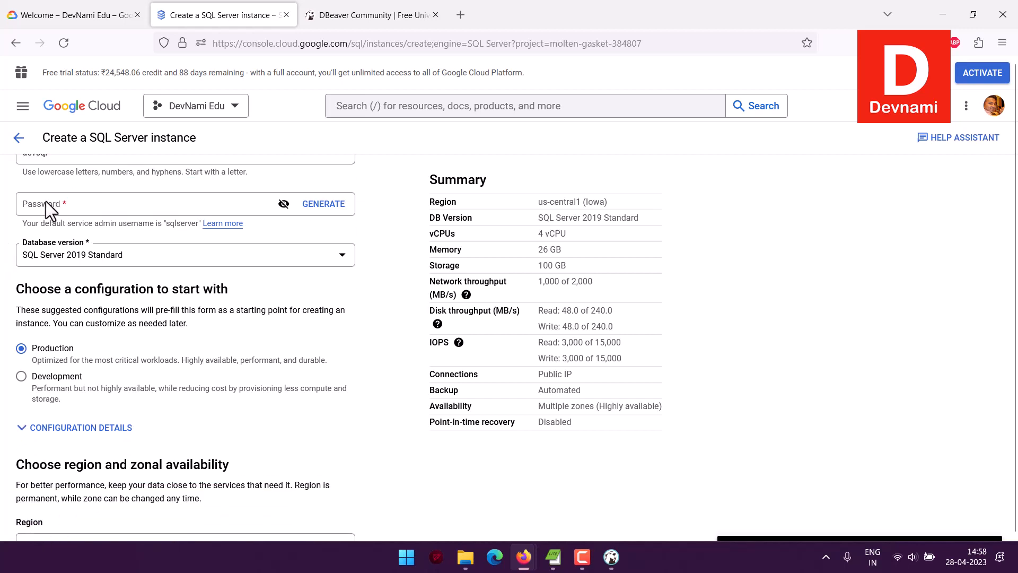
click(5, 265)
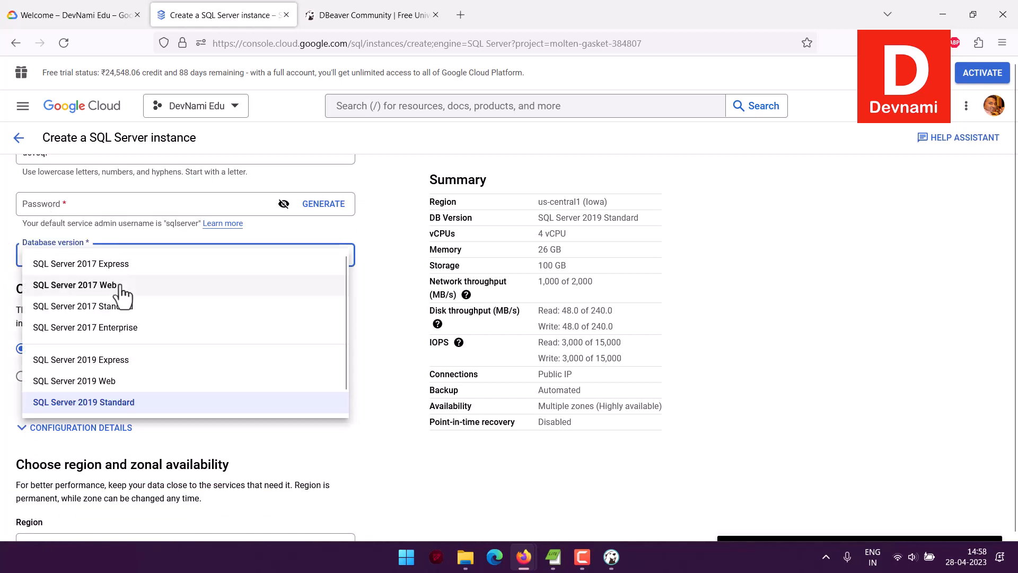
scroll(217, 324, down, 1)
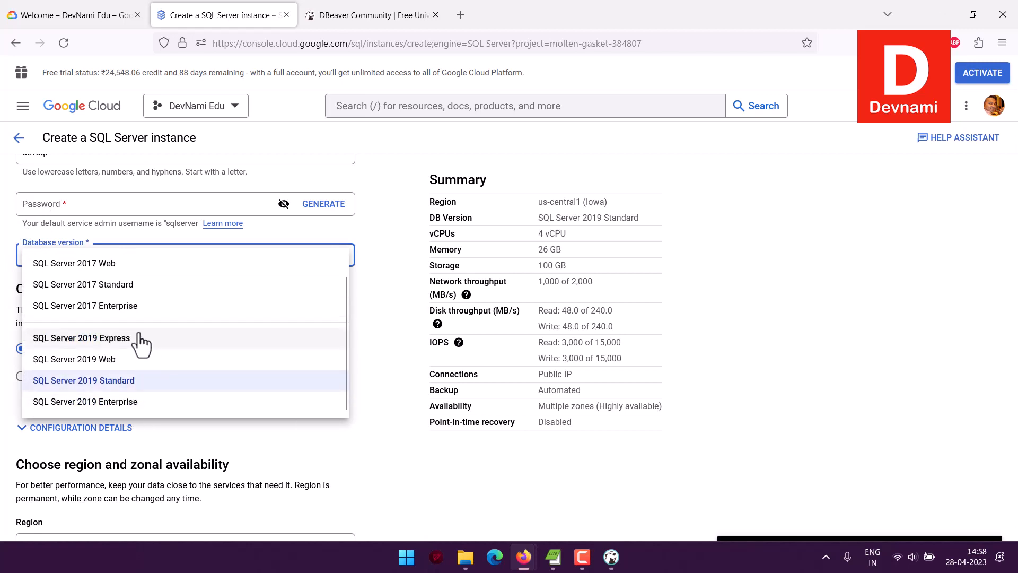
click(113, 339)
Step: Expand the configuration details, choose the Development configuration, and compare it with Production
scroll(9, 314, down, 2)
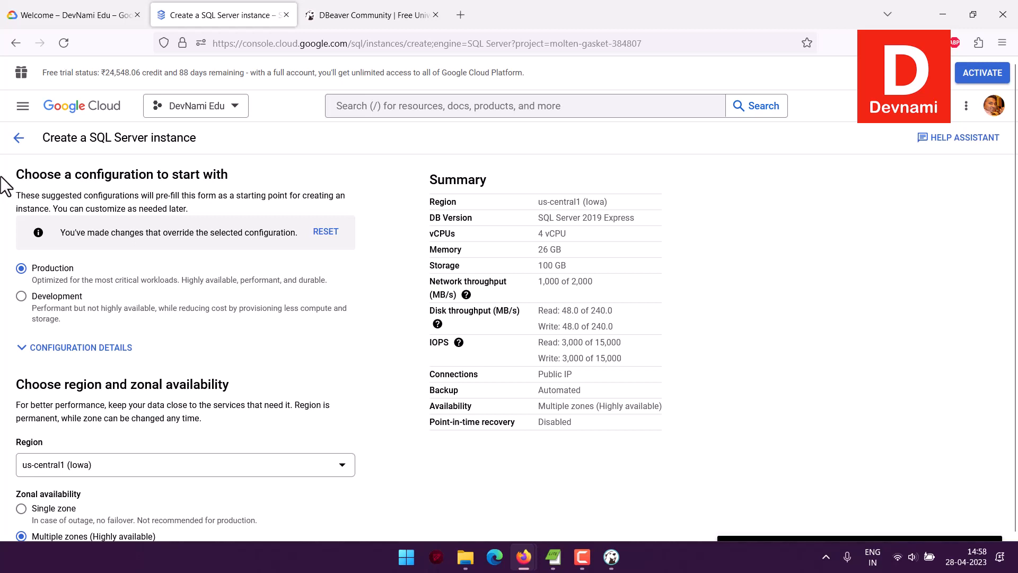
click(33, 348)
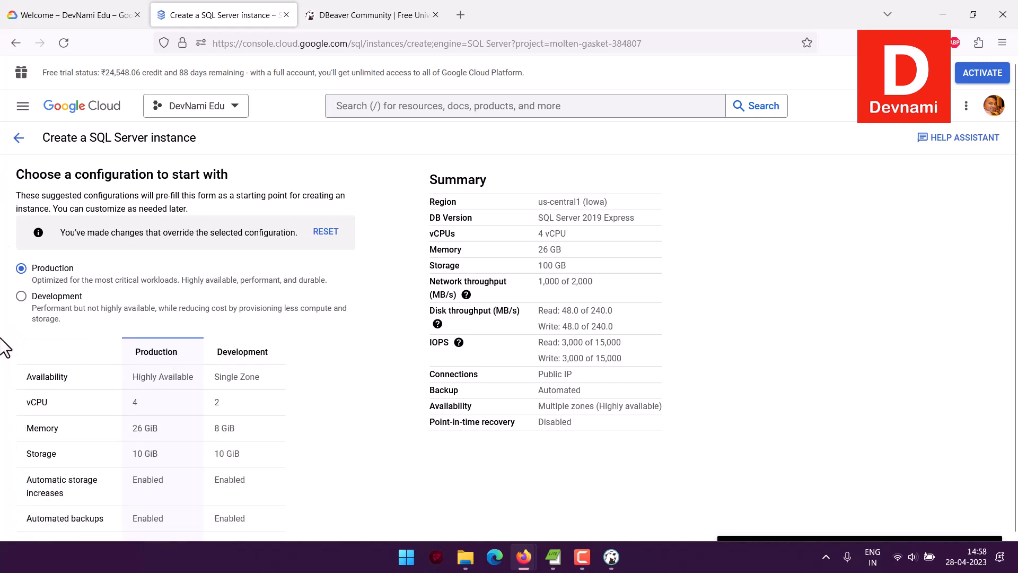
click(21, 297)
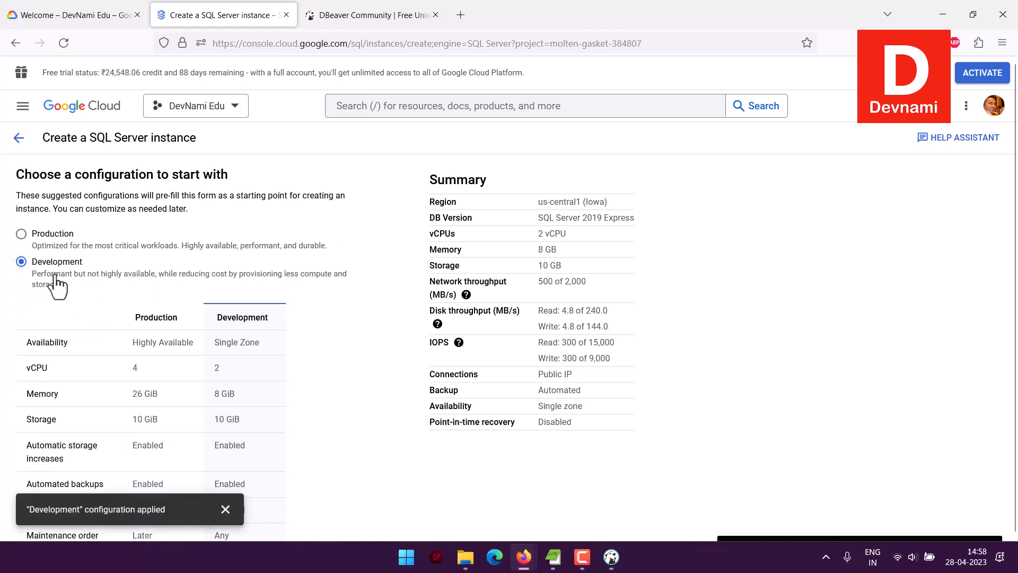
scroll(49, 303, down, 1)
scroll(49, 304, down, 2)
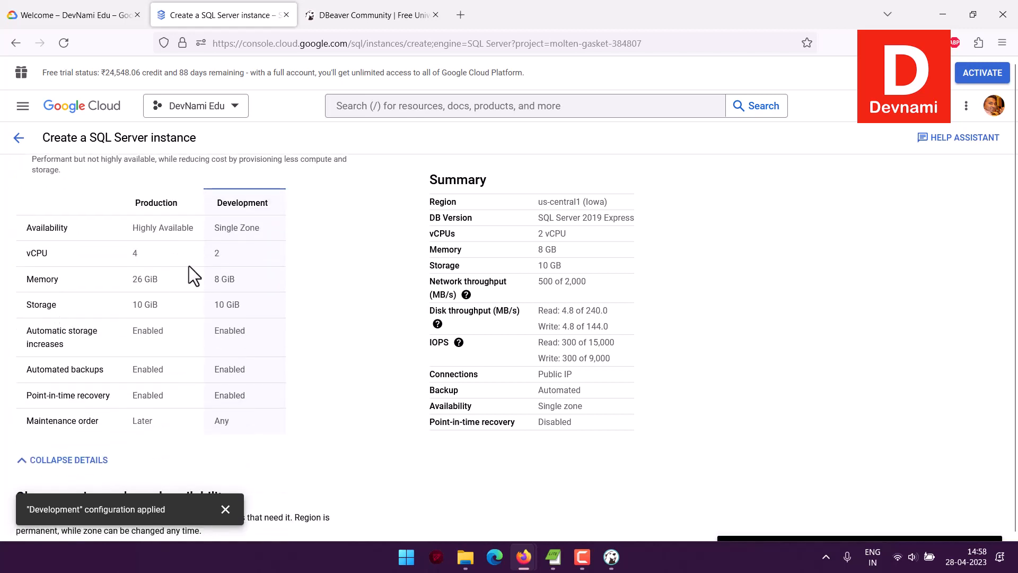
drag(126, 249, 214, 262)
click(253, 415)
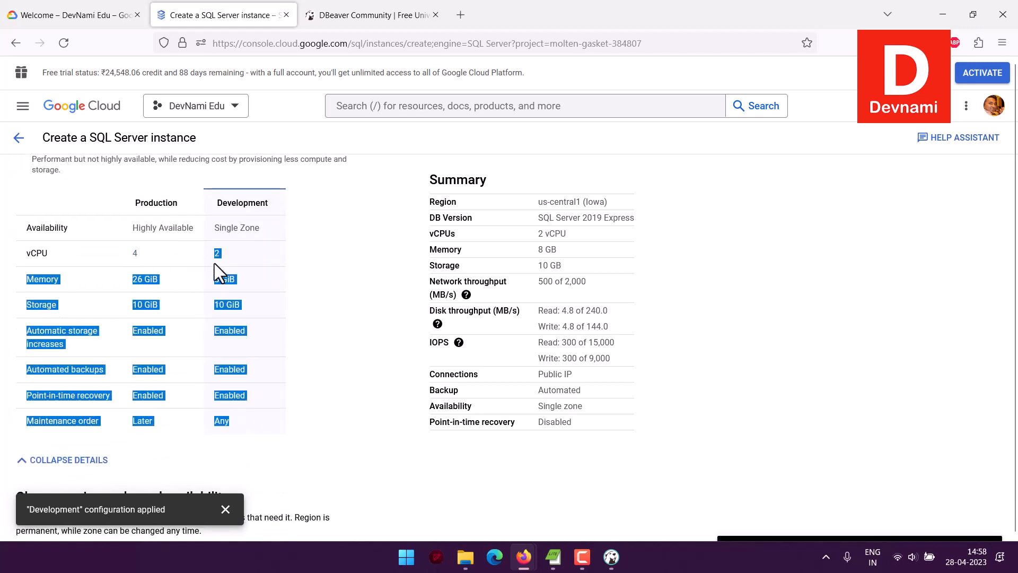
click(214, 263)
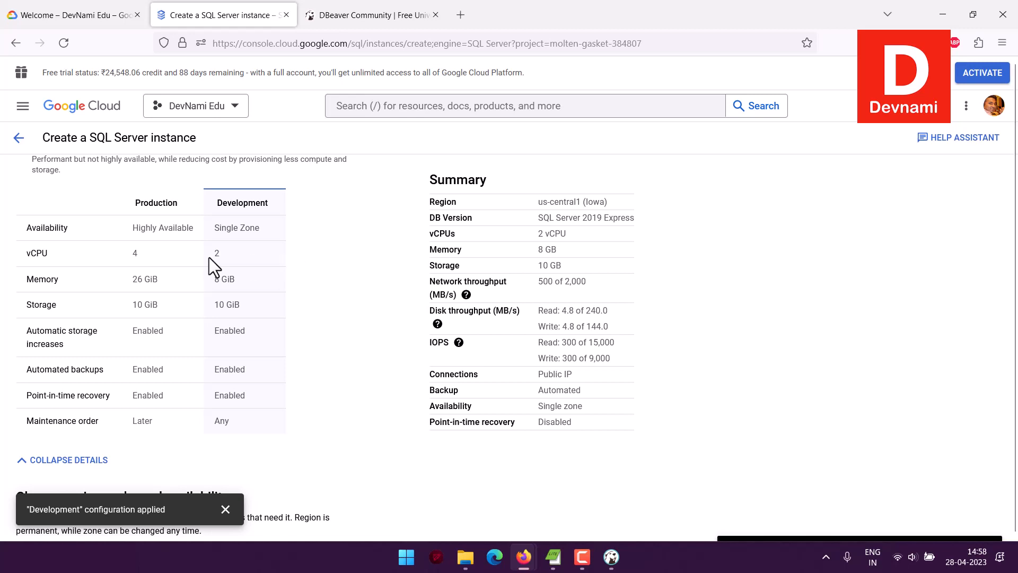
Step: Set the instance's region to asia-south1 (Mumbai)
scroll(209, 257, down, 5)
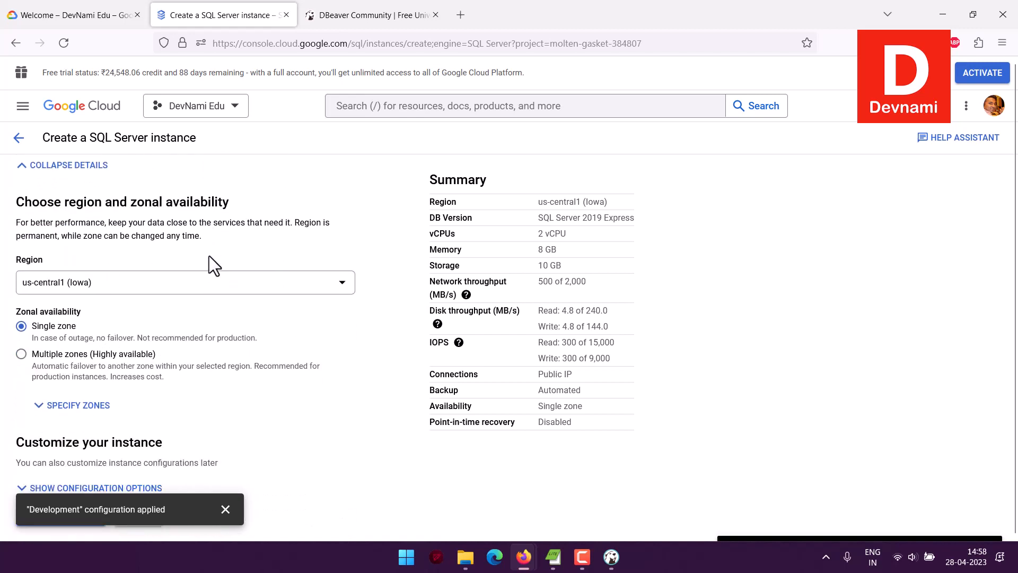
click(50, 288)
scroll(226, 334, up, 1)
scroll(229, 345, up, 5)
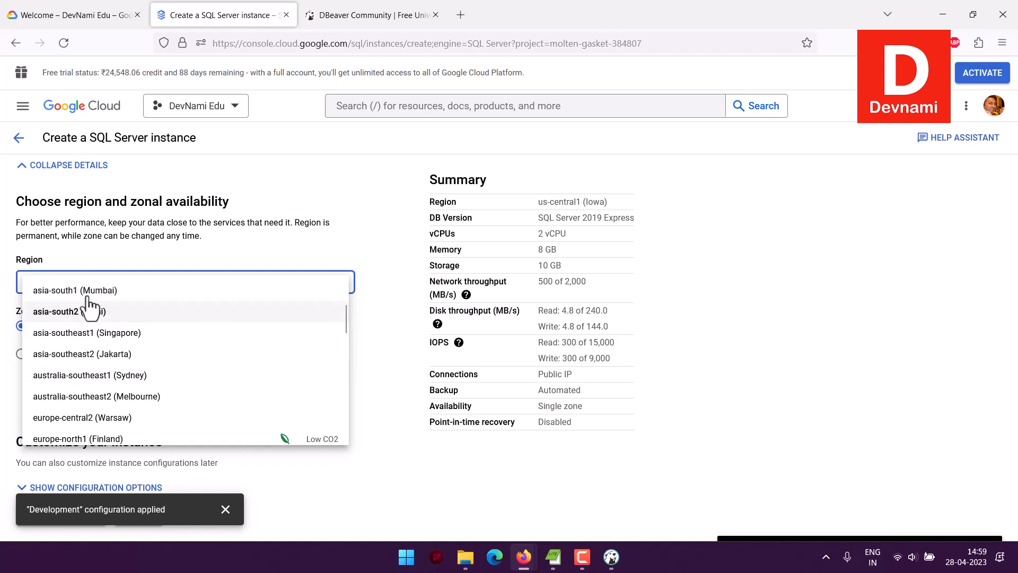
scroll(198, 347, down, 2)
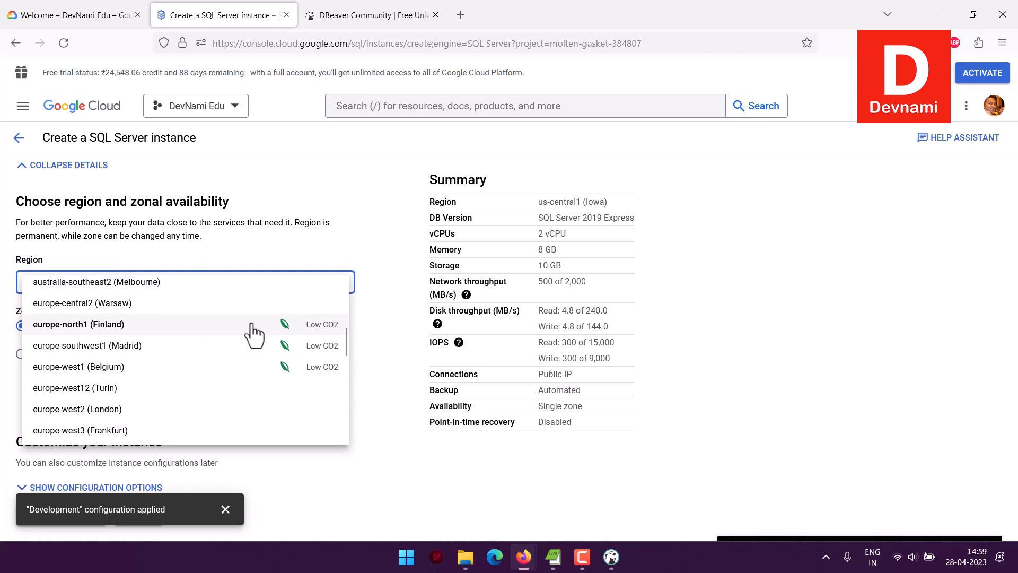
scroll(269, 345, up, 4)
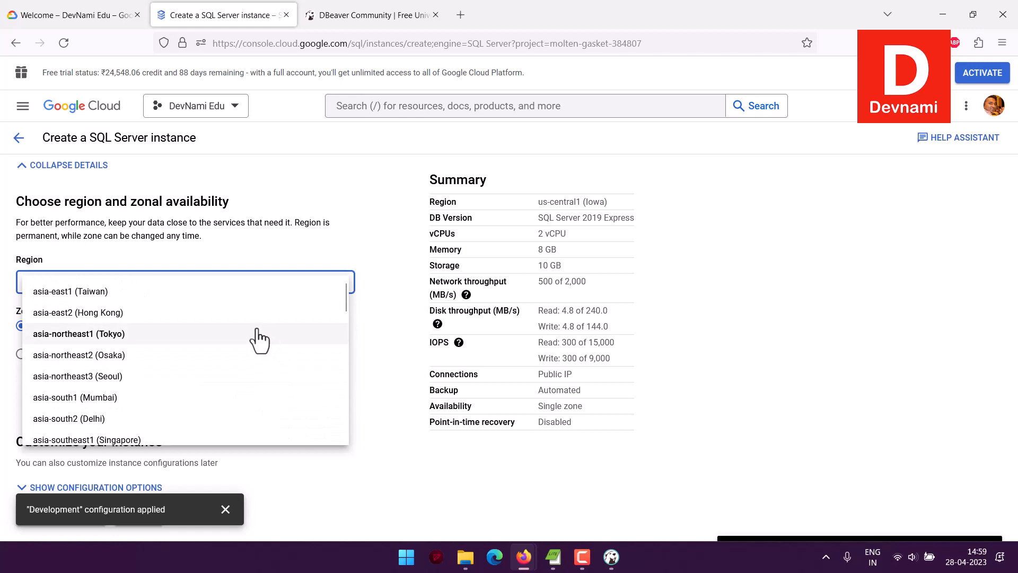
click(109, 402)
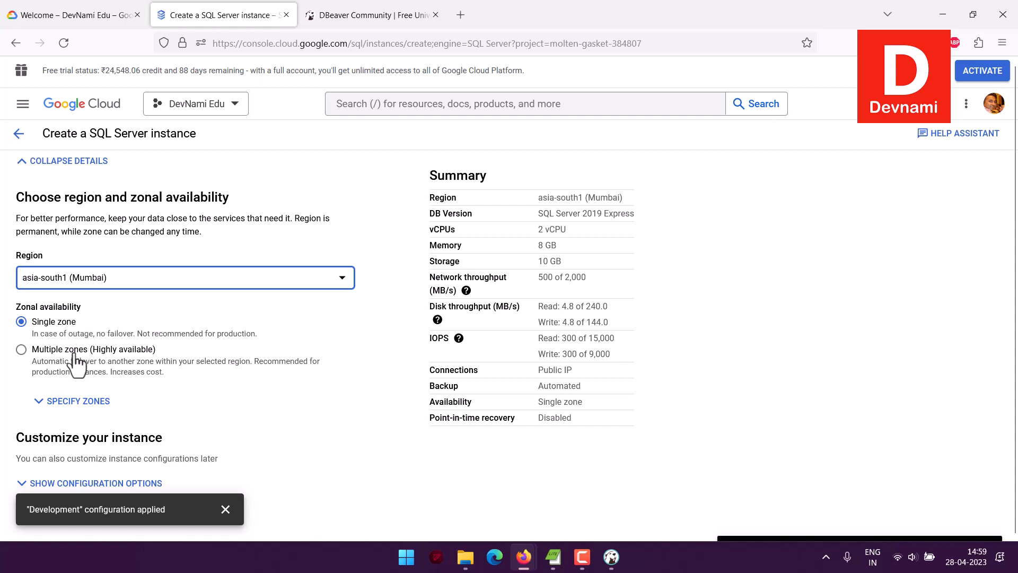
Step: Expand the zone settings and review the primary zone choices for the Mumbai region
click(73, 402)
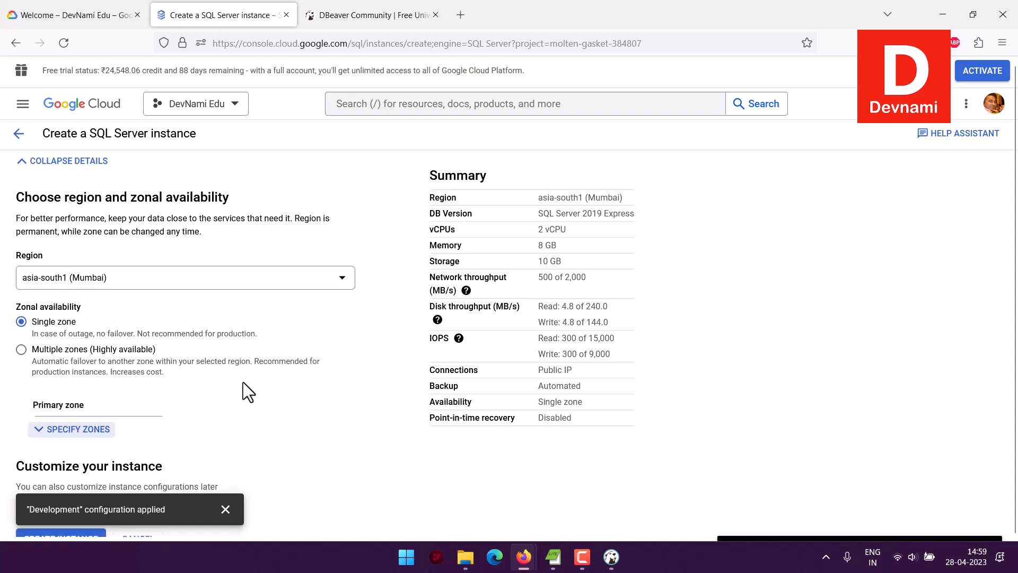
scroll(243, 379, down, 1)
click(91, 369)
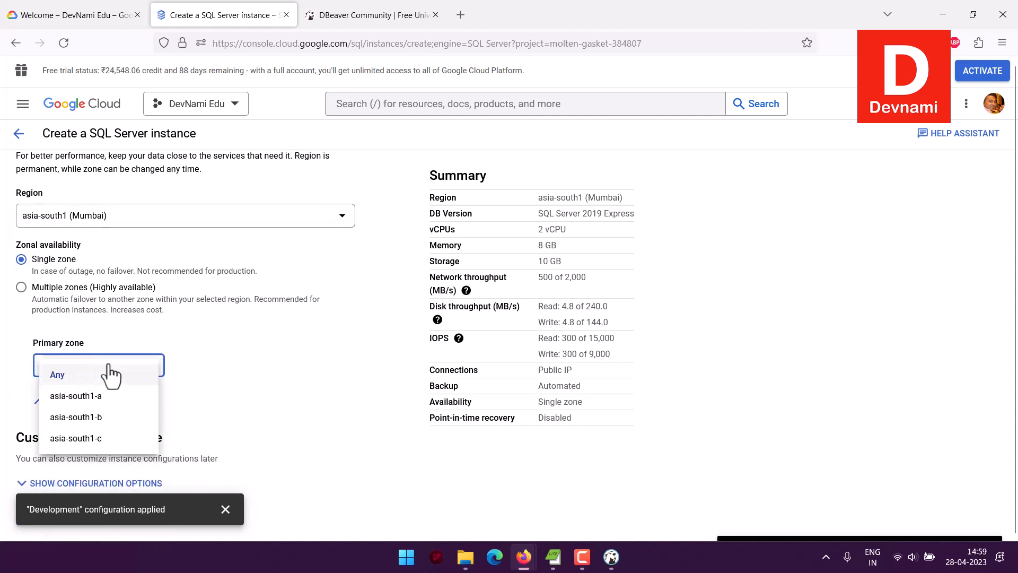
click(238, 371)
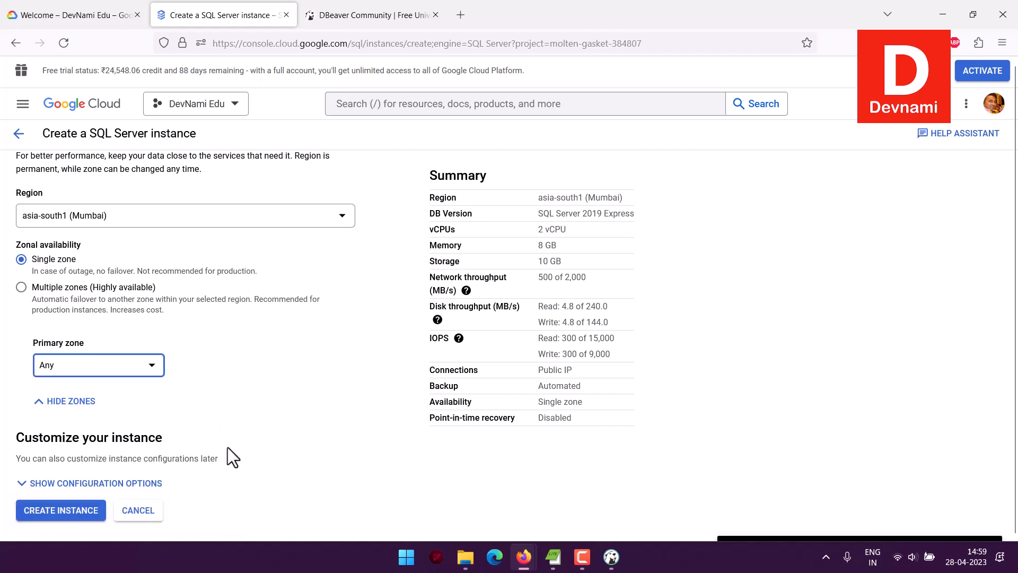
Step: Show the instance's configuration options and review the machine type choices and the multithreading setting
click(325, 472)
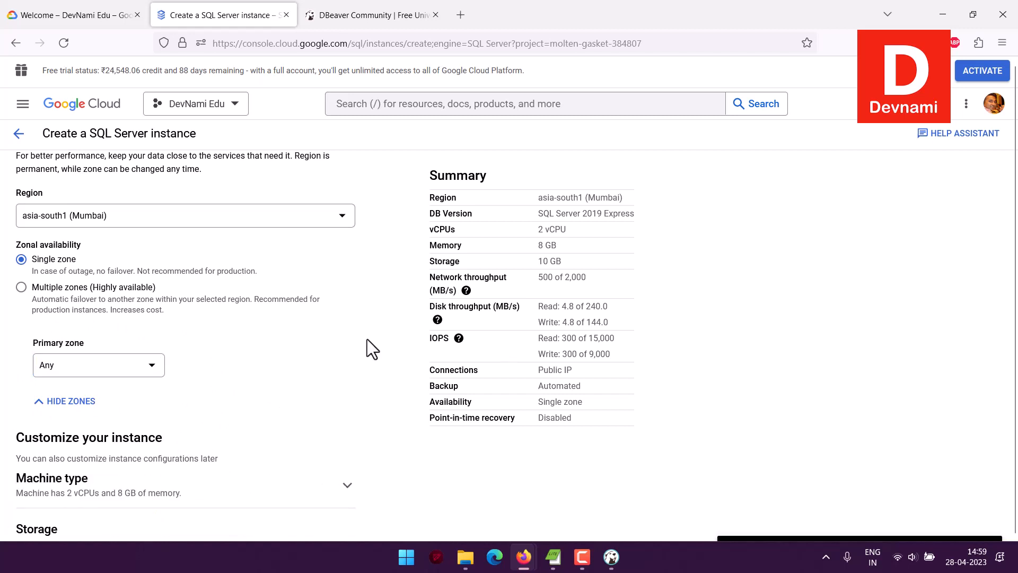
scroll(332, 330, down, 5)
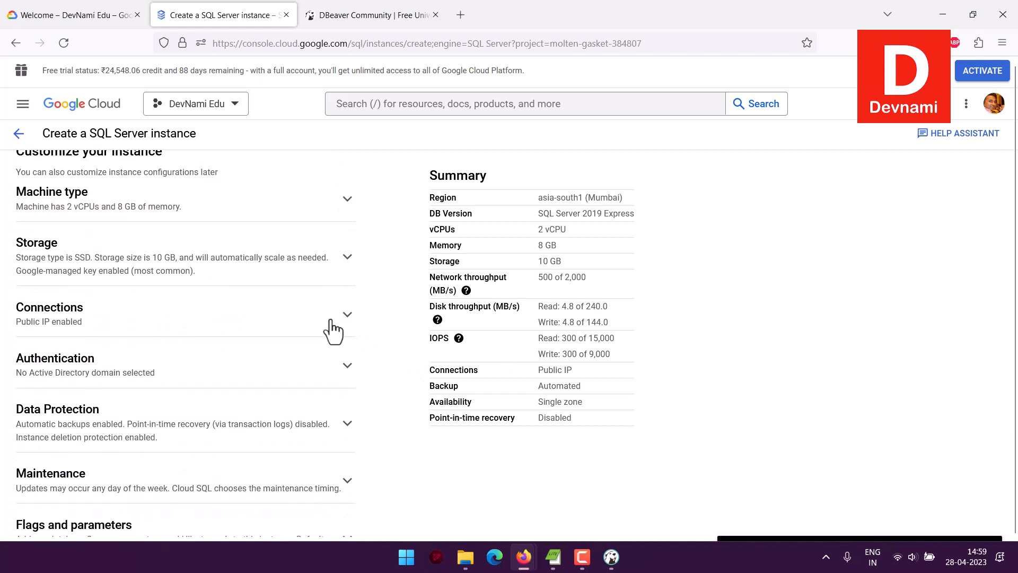
click(78, 202)
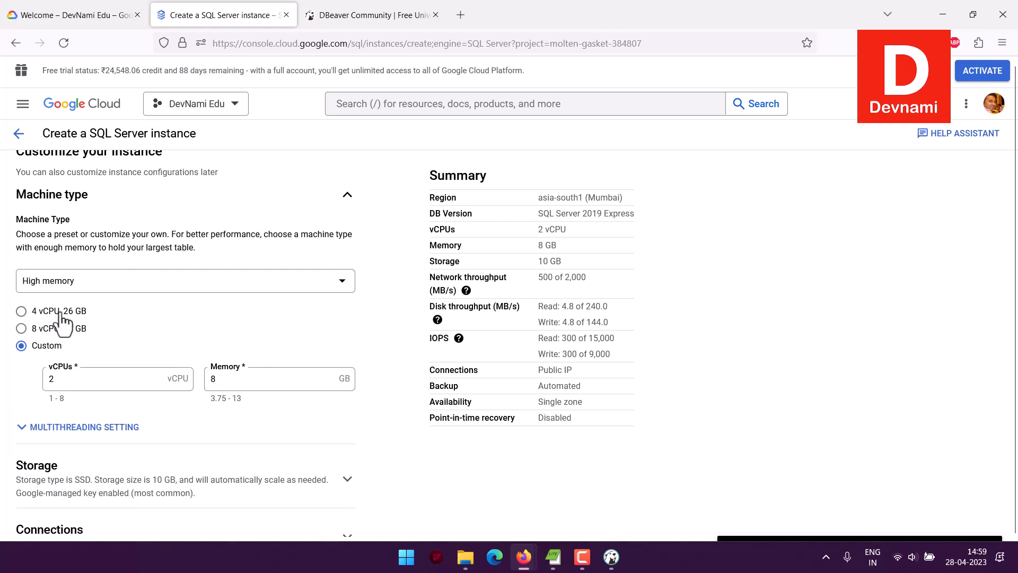
click(350, 281)
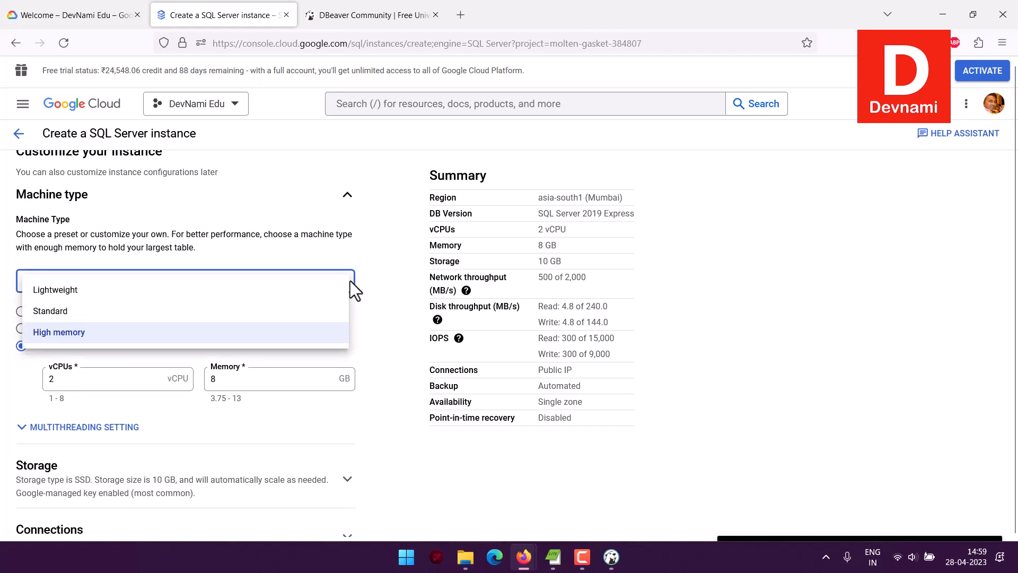
click(383, 281)
scroll(384, 281, down, 3)
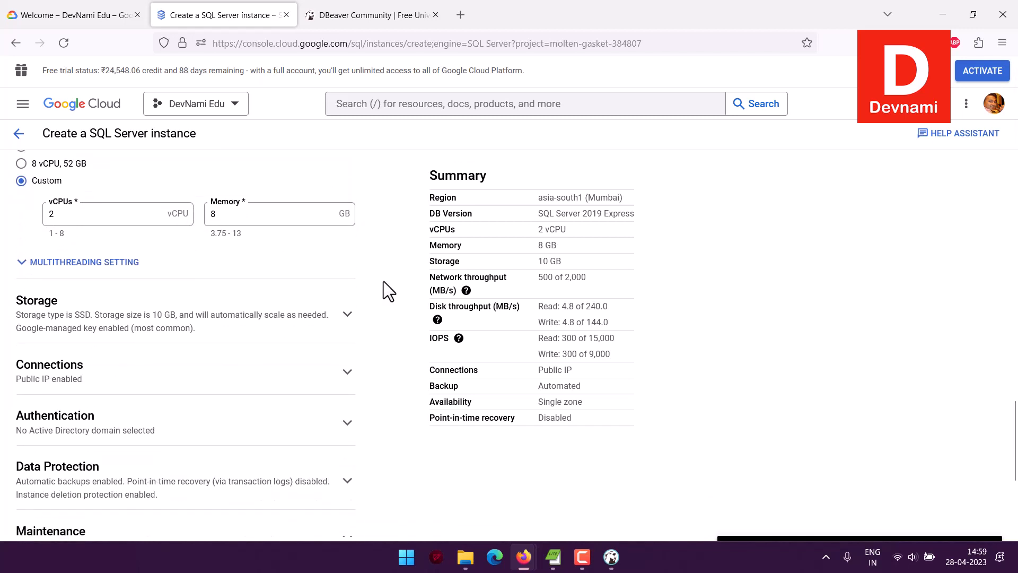
scroll(383, 281, down, 2)
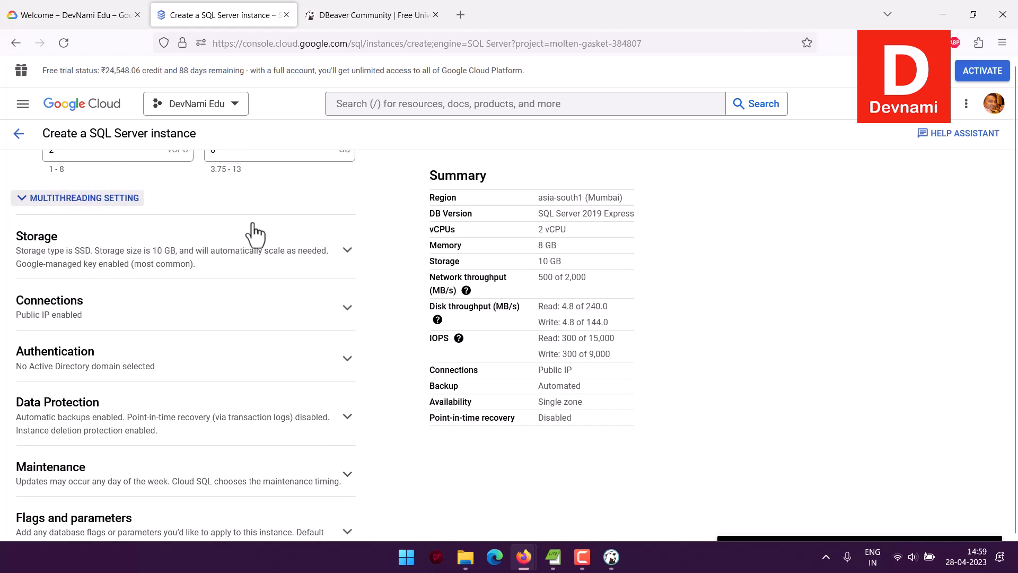
click(85, 198)
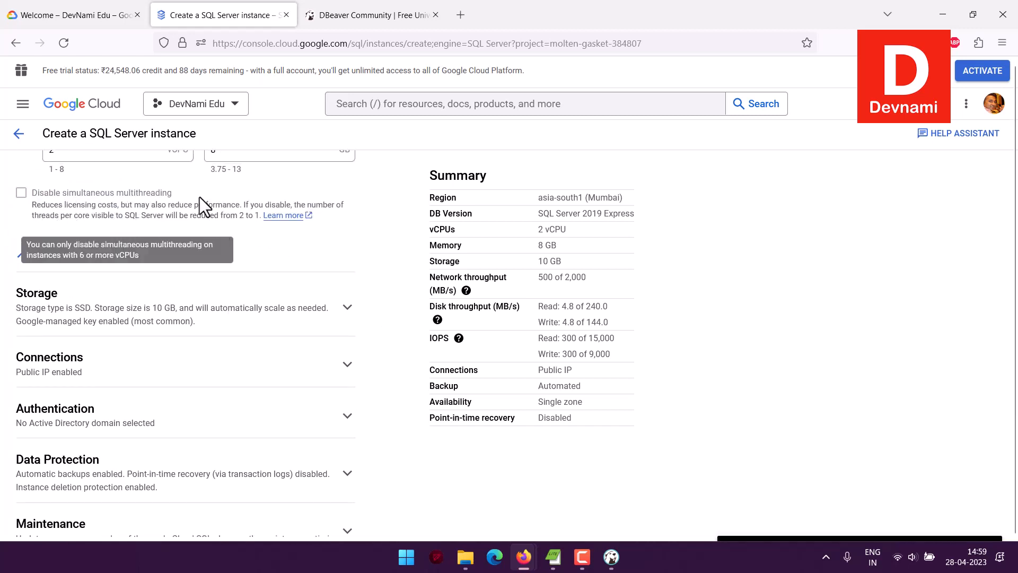
scroll(342, 217, down, 3)
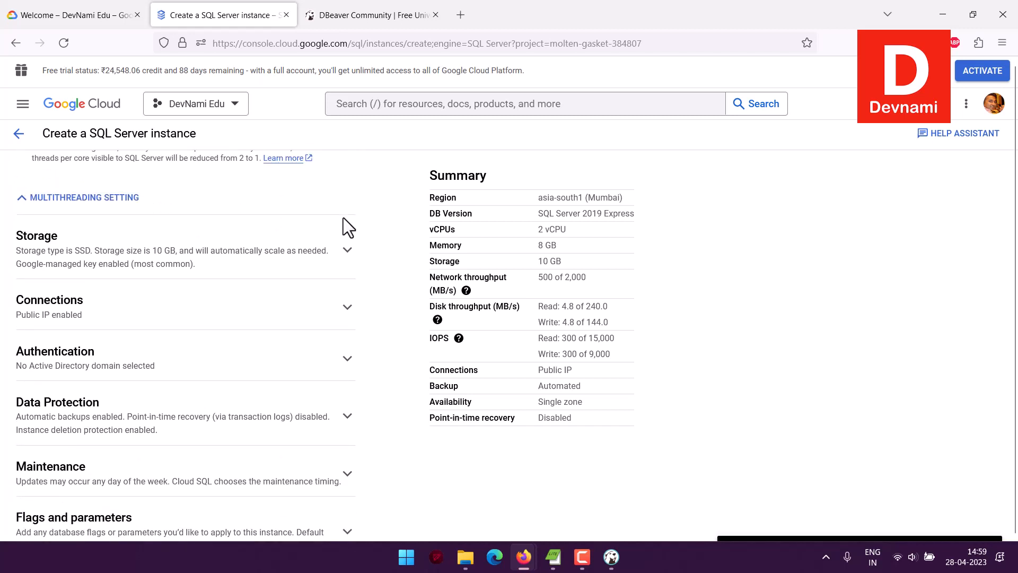
Step: Expand the storage settings and set the storage capacity to 20 GB
click(335, 191)
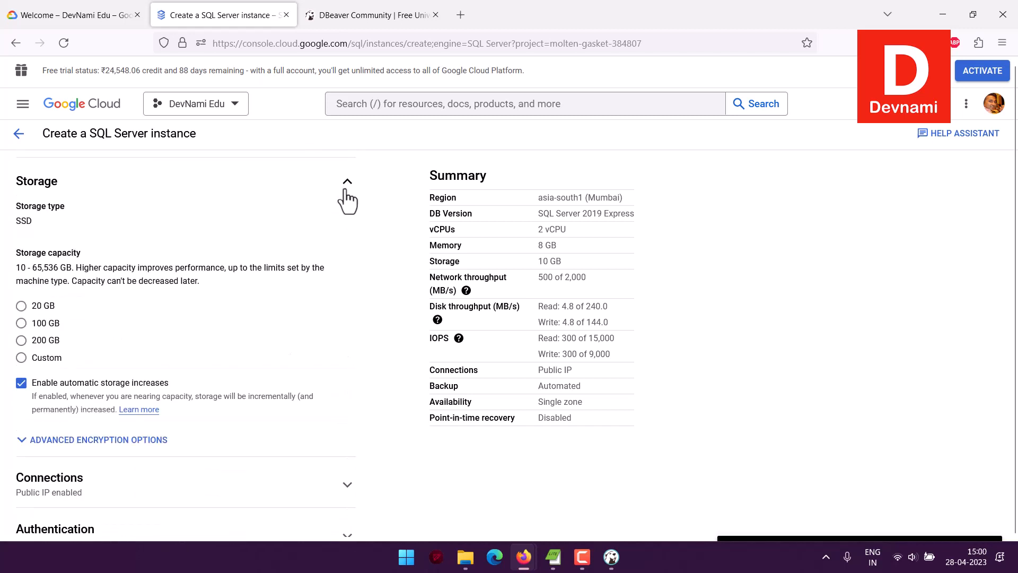
drag(15, 202, 240, 284)
click(240, 284)
click(21, 306)
scroll(248, 281, down, 2)
scroll(250, 287, down, 2)
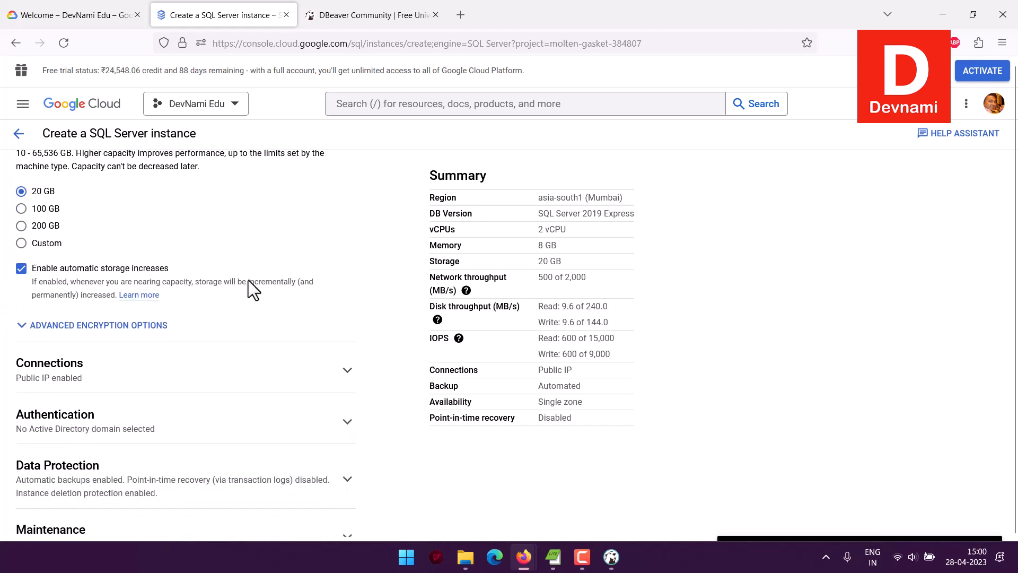
Step: Expand the advanced encryption options and review the encryption key choices
scroll(234, 286, down, 2)
click(142, 273)
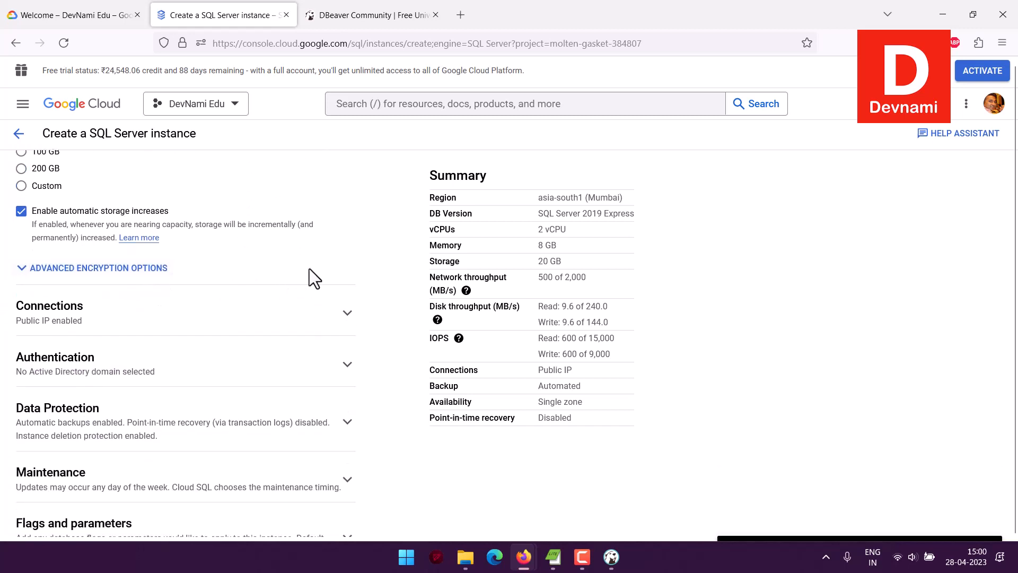
scroll(310, 270, down, 2)
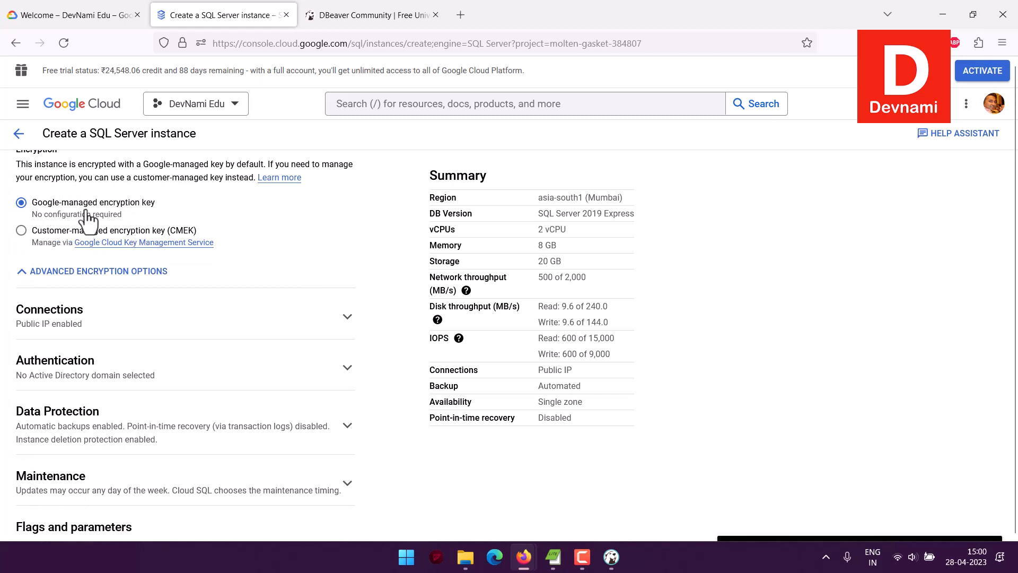
scroll(339, 246, down, 2)
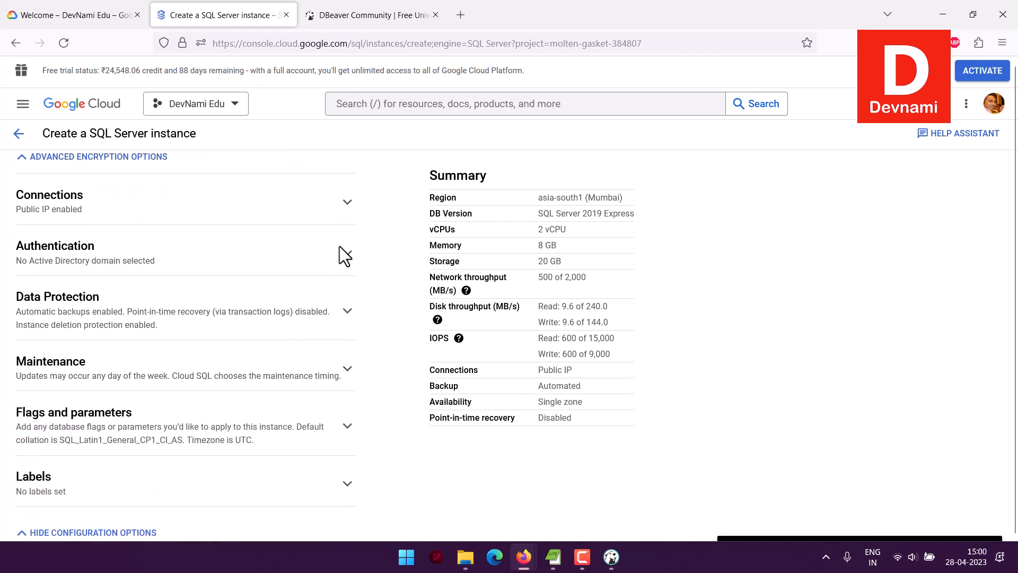
Step: In the connection settings, add an authorized network named all with the range 0.0.0.0/0
click(313, 230)
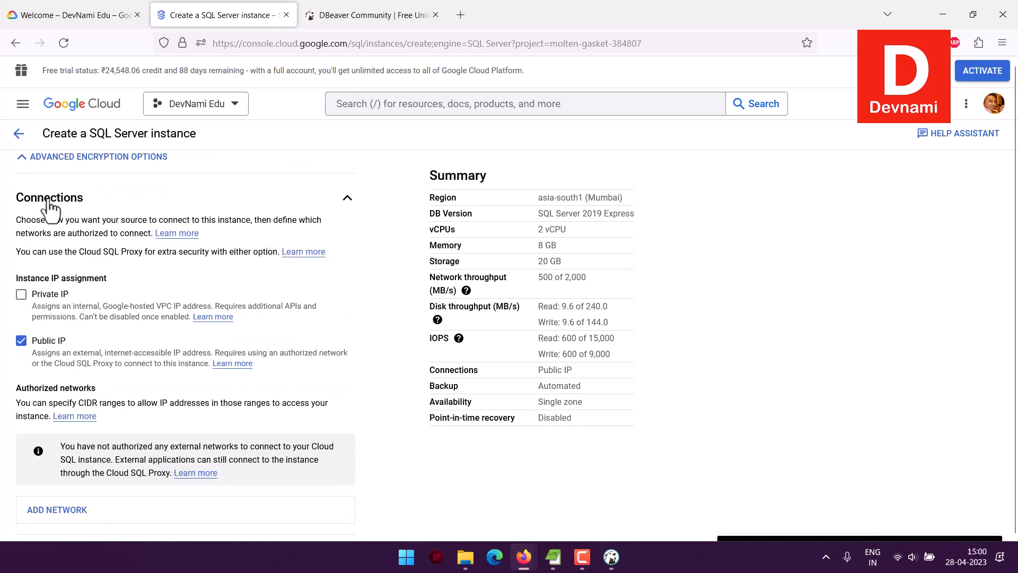
scroll(10, 218, down, 1)
scroll(9, 218, down, 1)
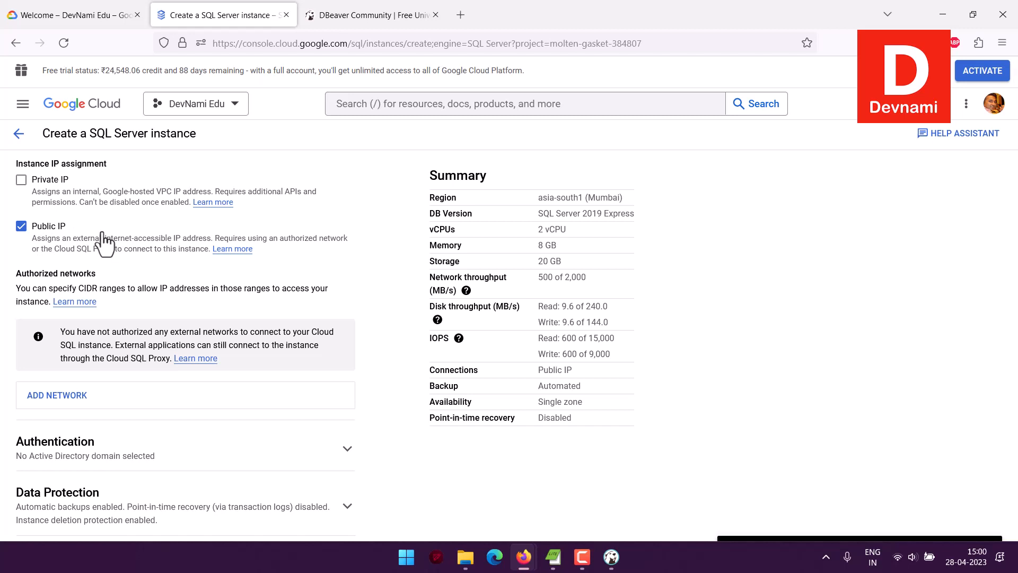
scroll(85, 287, down, 2)
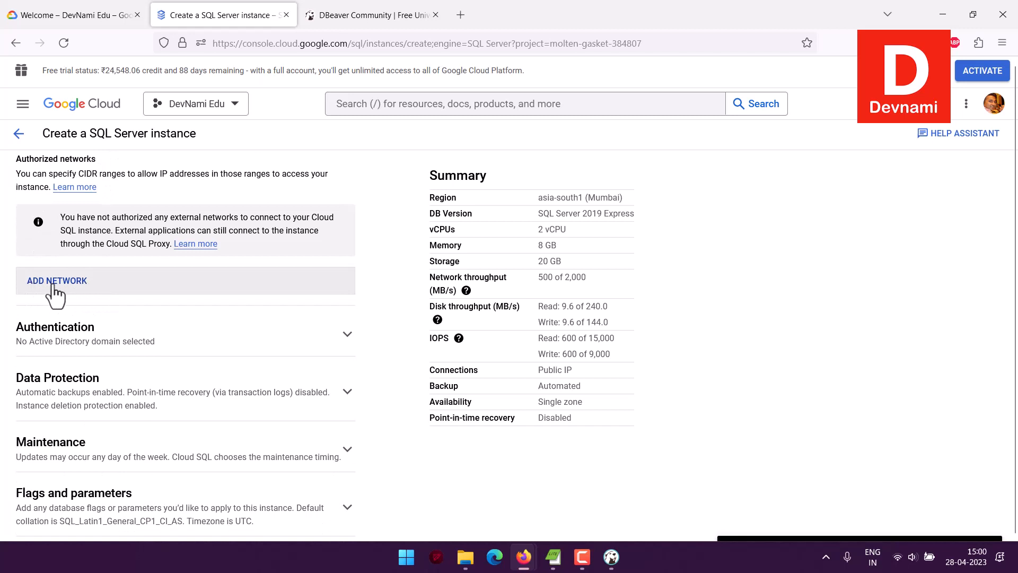
click(53, 285)
click(88, 271)
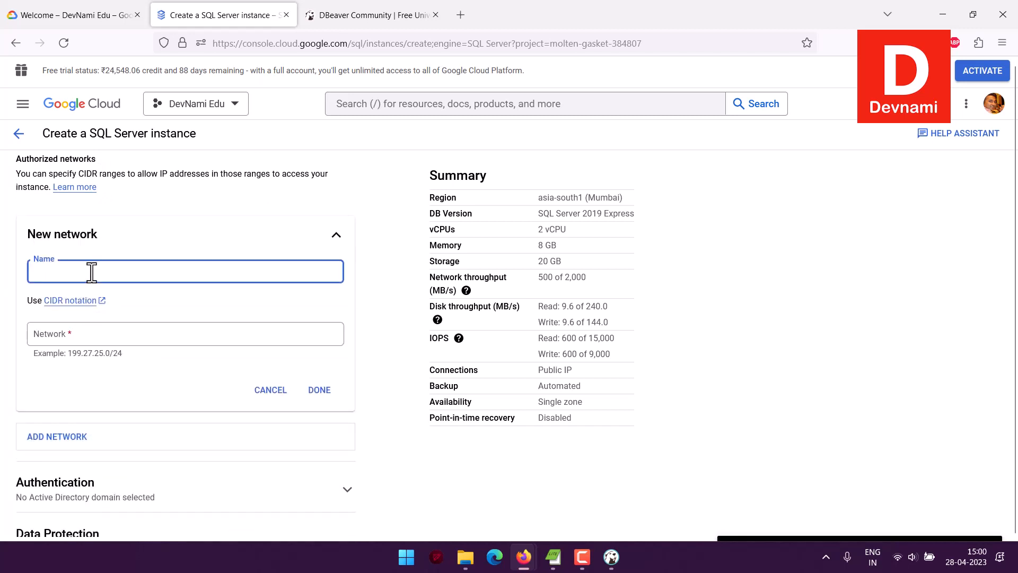
text(all)
click(48, 337)
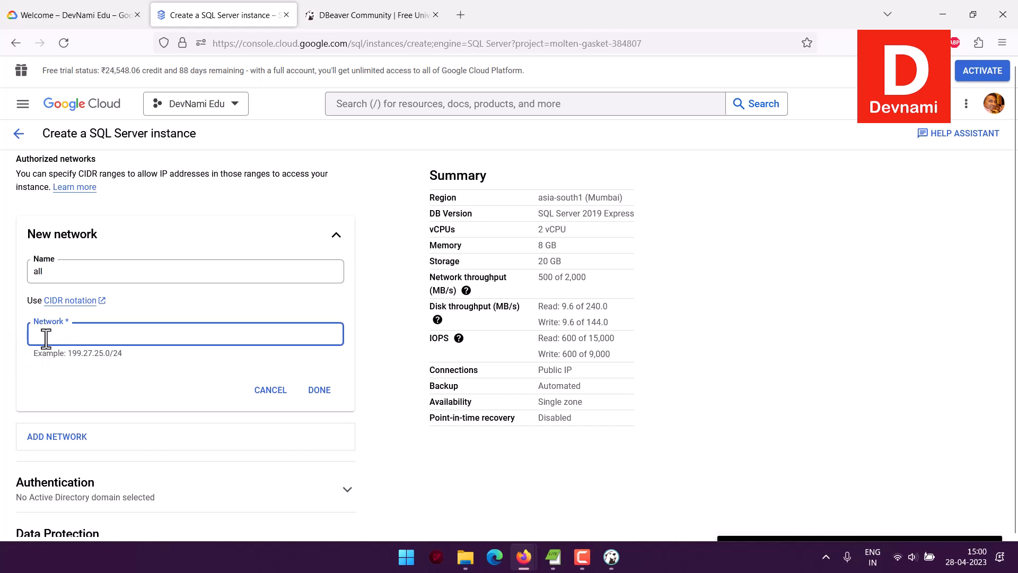
text(0.0.0.0)
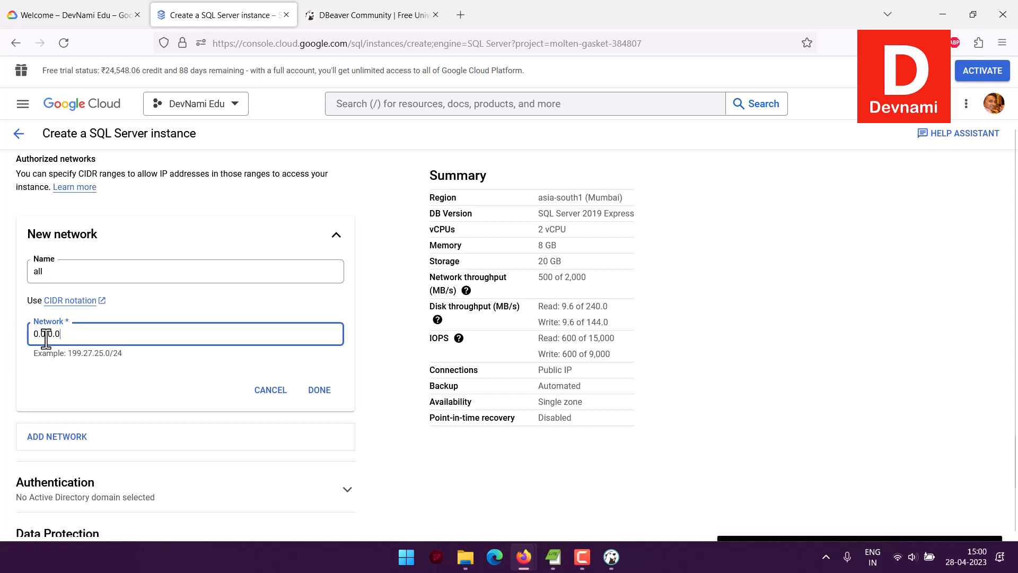
text(/0)
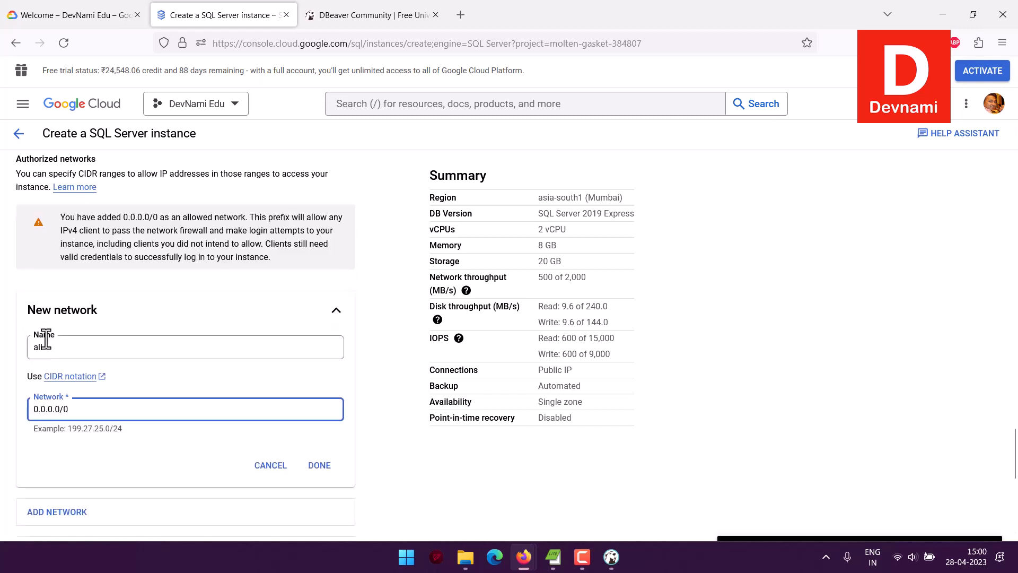
click(320, 466)
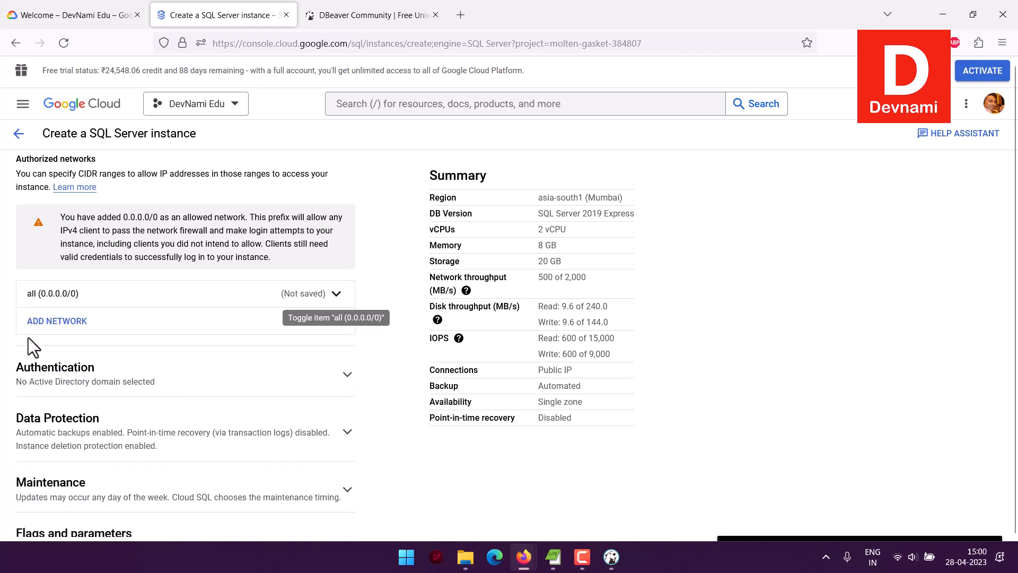
Step: Expand the authentication settings and review the option to join an Active Directory domain
scroll(28, 337, down, 3)
click(4, 217)
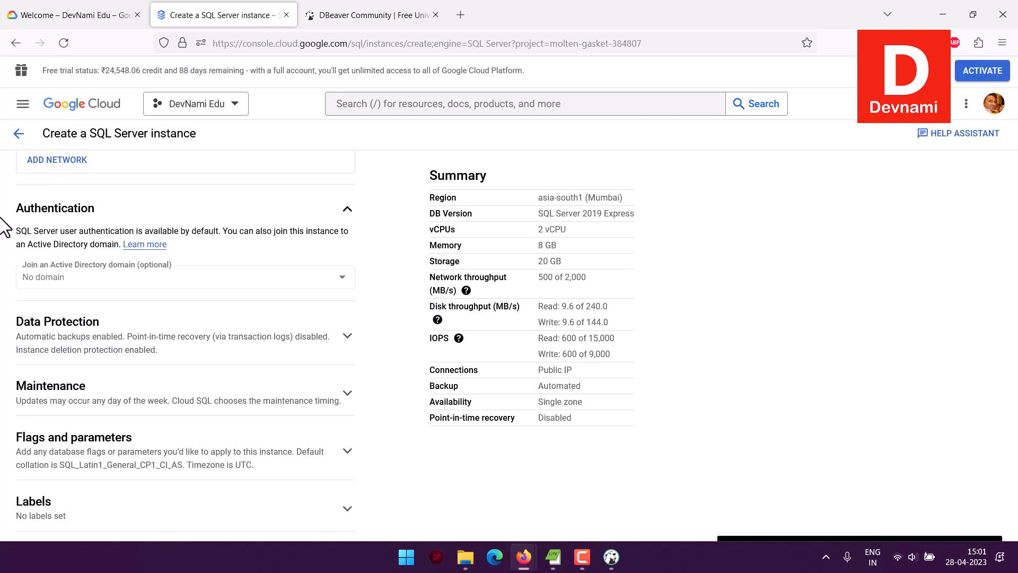
scroll(21, 270, down, 2)
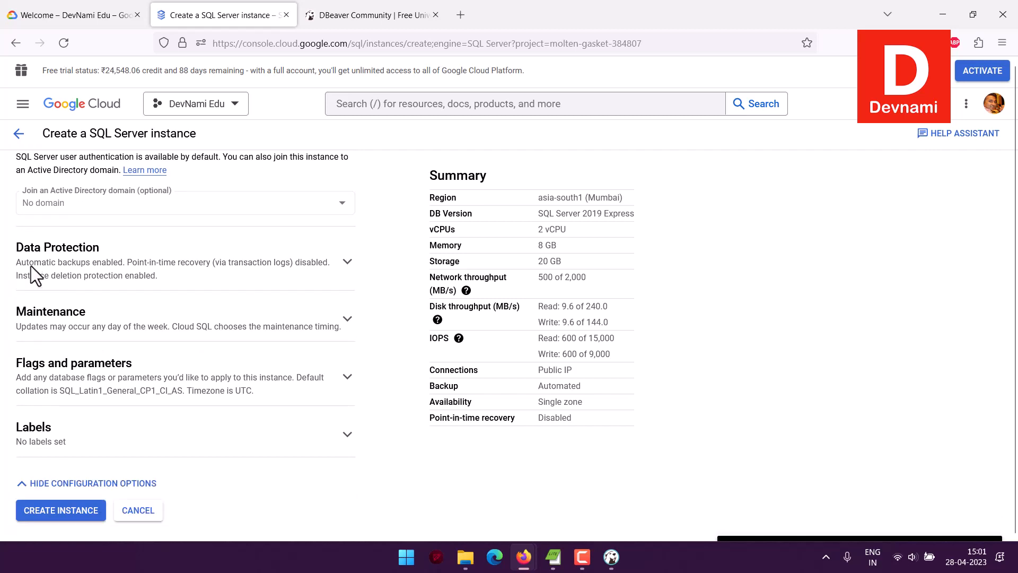
Step: Expand the data protection settings and review the automated backup schedule and its advanced storage options
click(7, 267)
scroll(7, 268, down, 3)
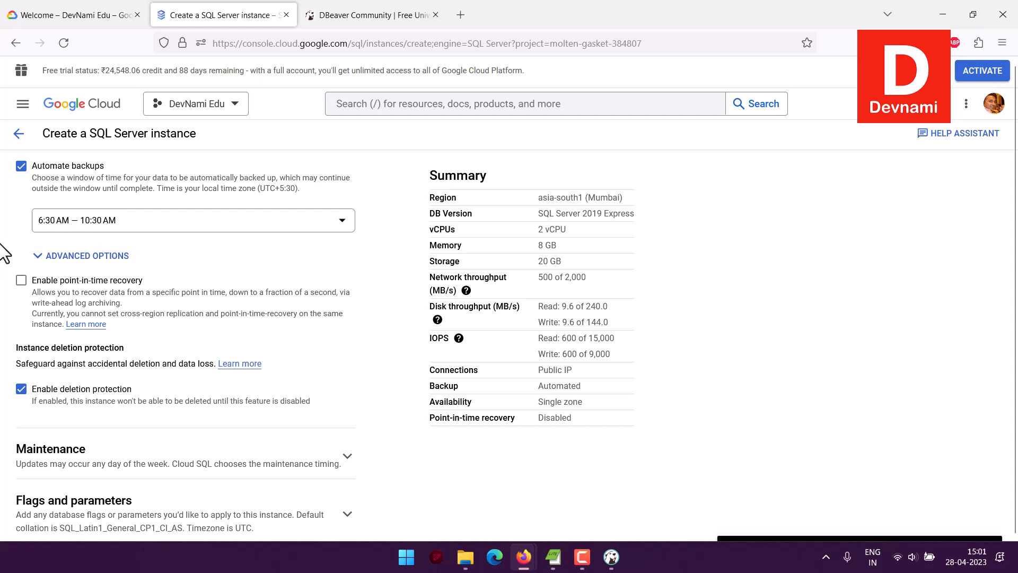
scroll(6, 245, down, 1)
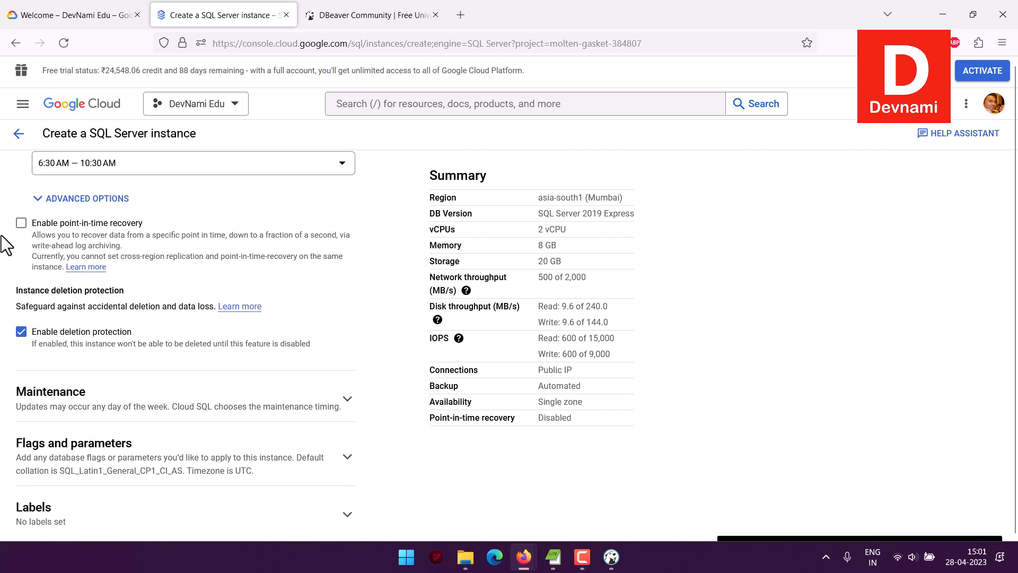
scroll(7, 245, up, 1)
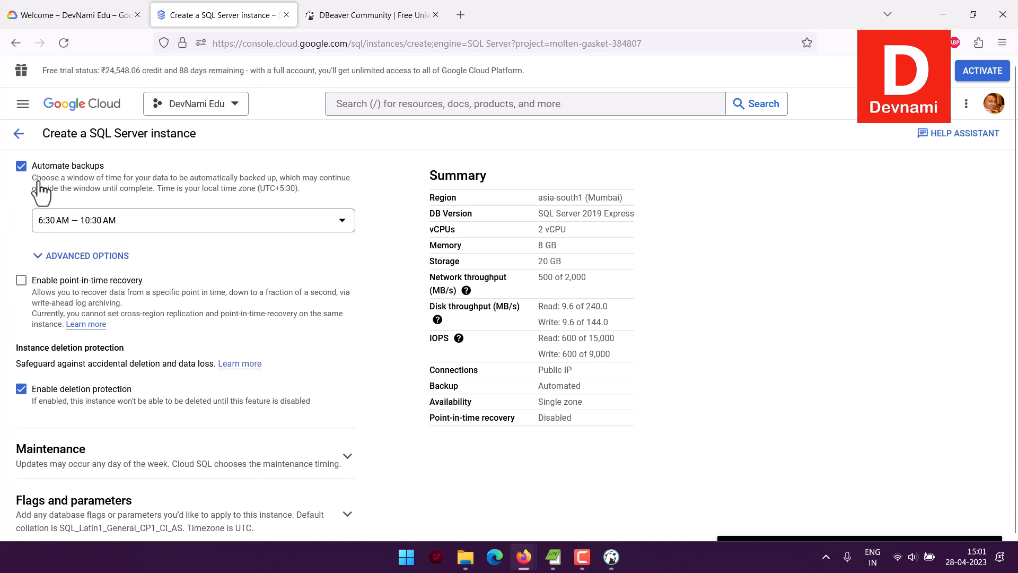
click(7, 259)
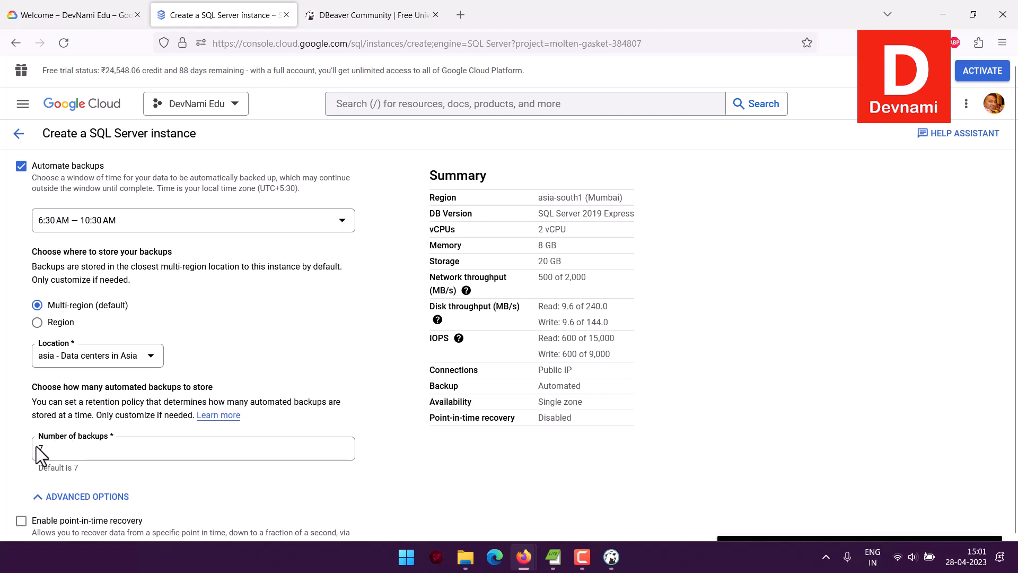
Step: Disable deletion protection for the instance
scroll(6, 400, down, 3)
scroll(7, 393, down, 6)
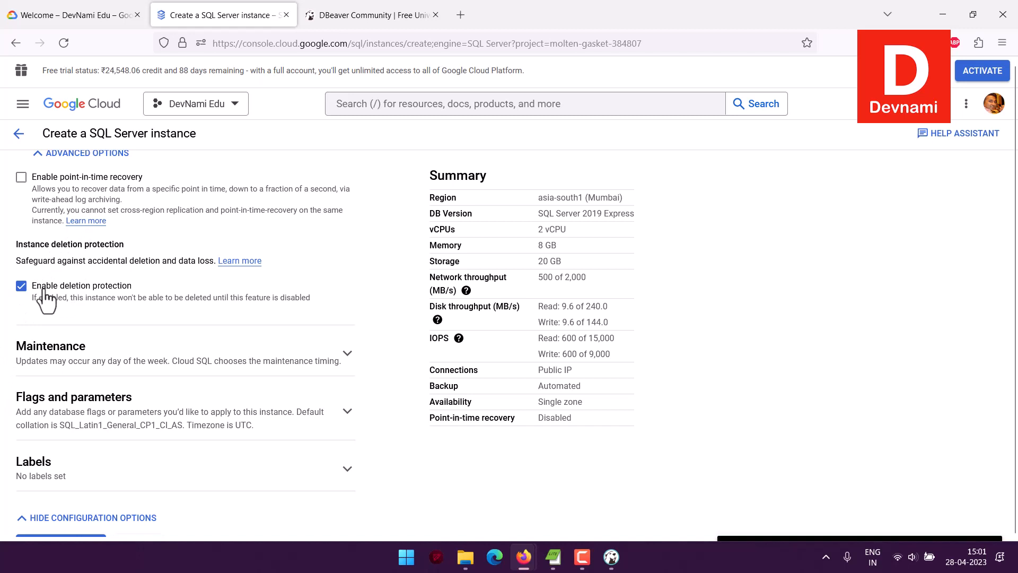
click(21, 288)
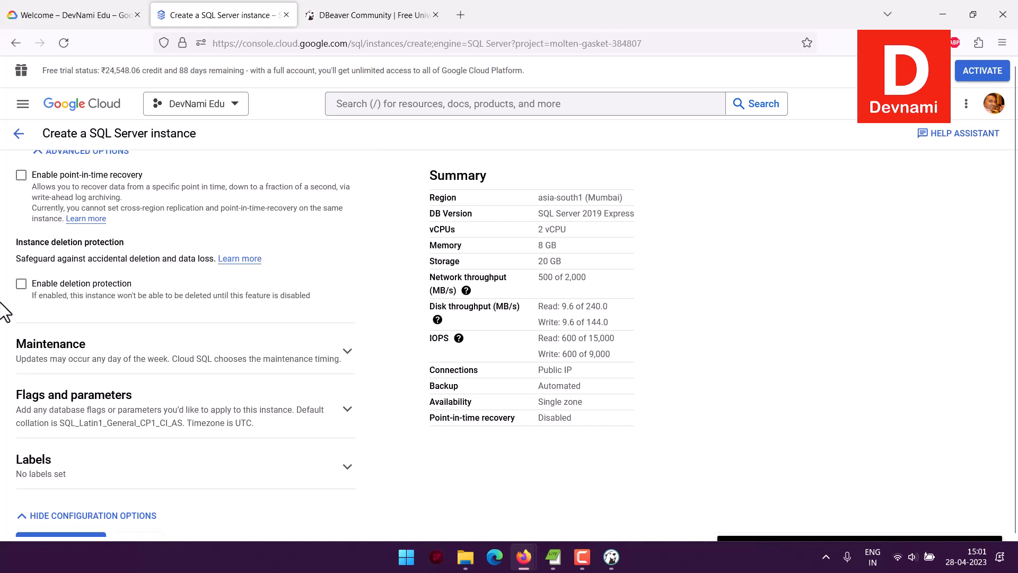
Step: Expand the maintenance settings and review the available maintenance windows and order of update options
scroll(3, 310, down, 1)
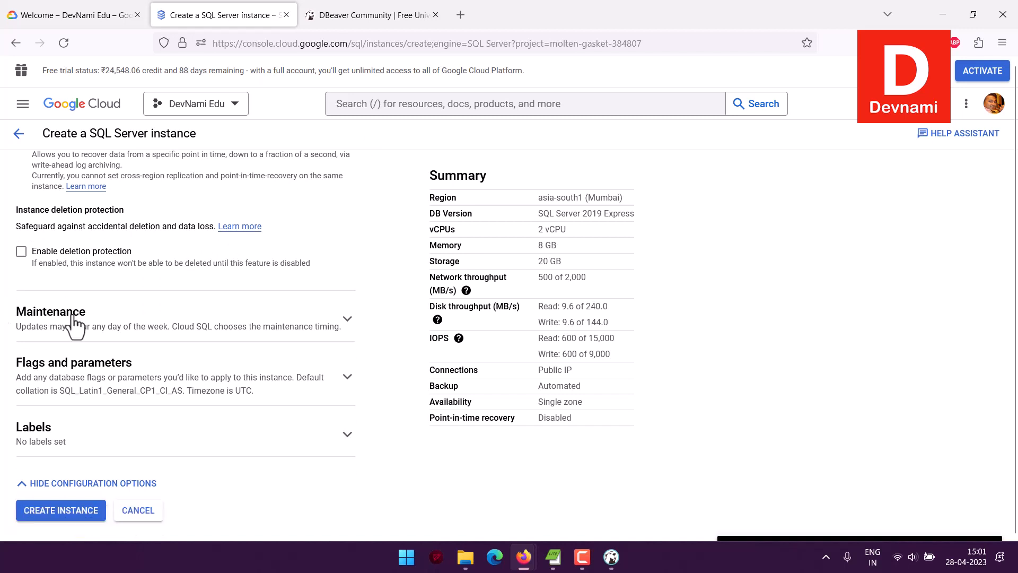
click(11, 321)
scroll(165, 300, down, 2)
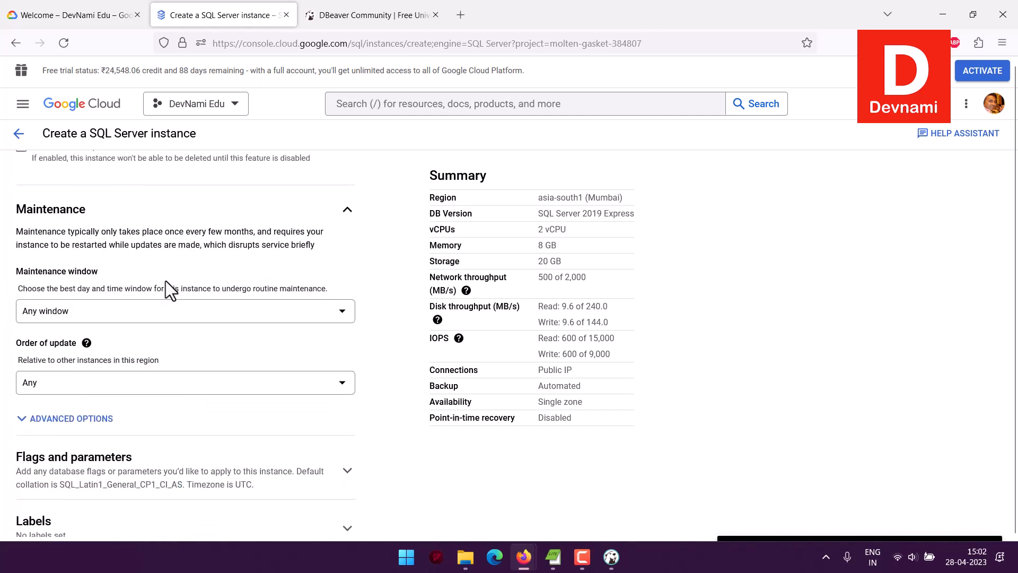
click(64, 319)
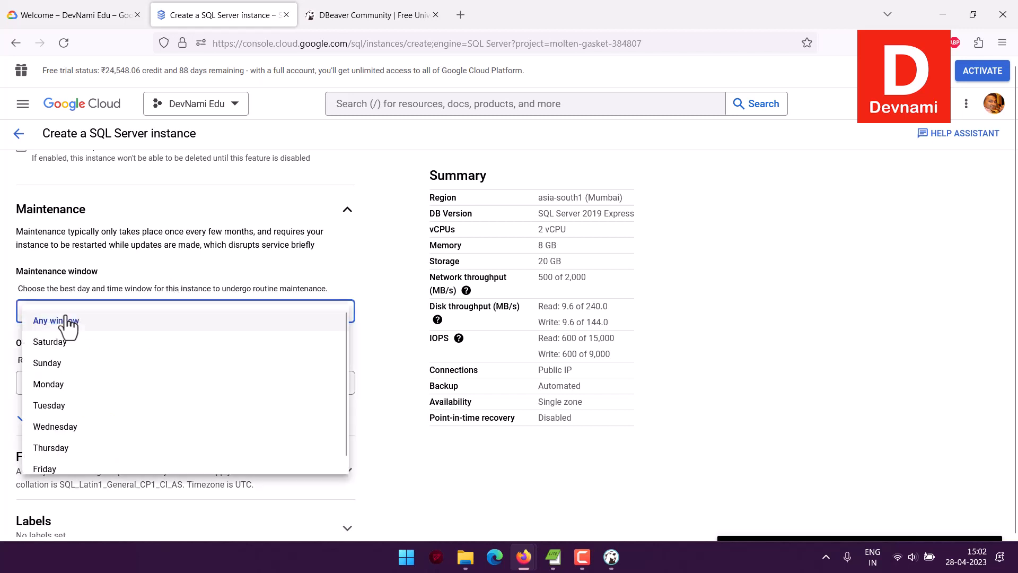
click(6, 326)
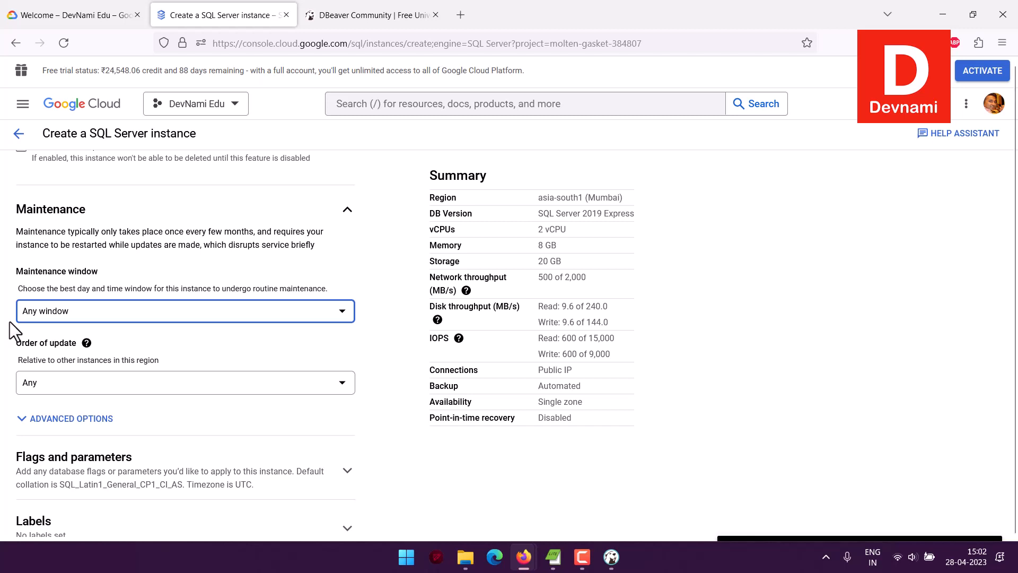
scroll(9, 321, down, 2)
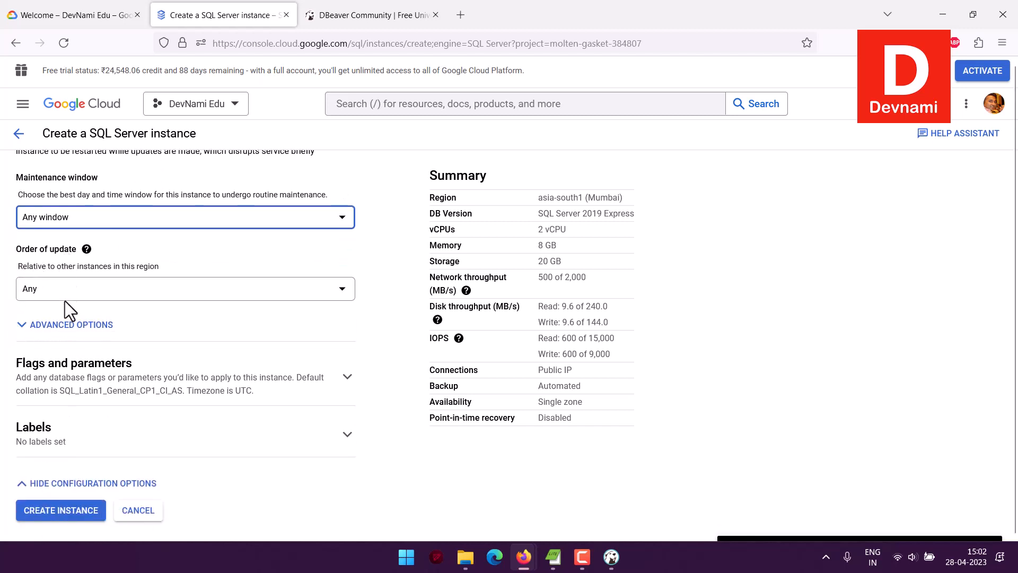
click(45, 299)
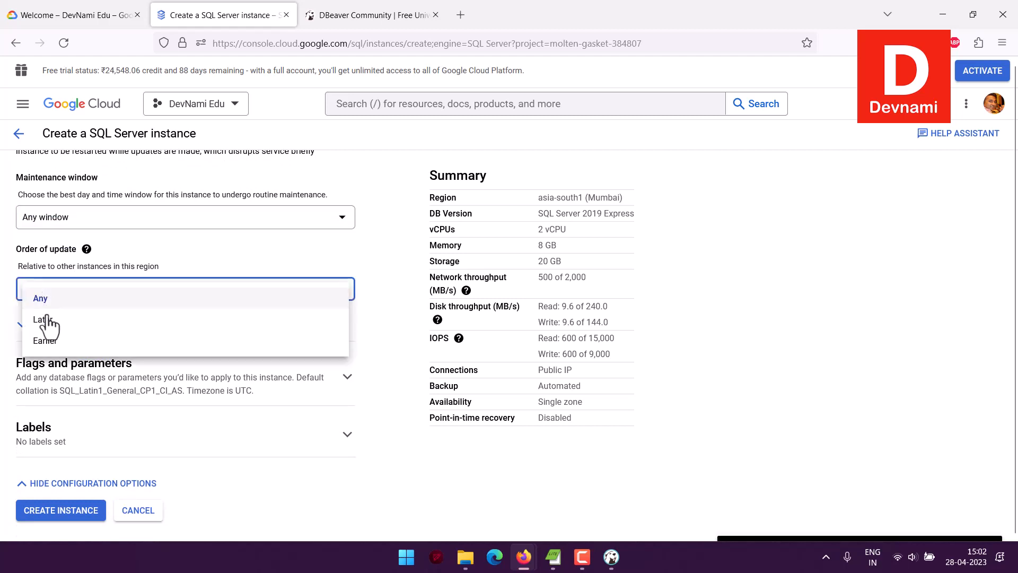
click(10, 306)
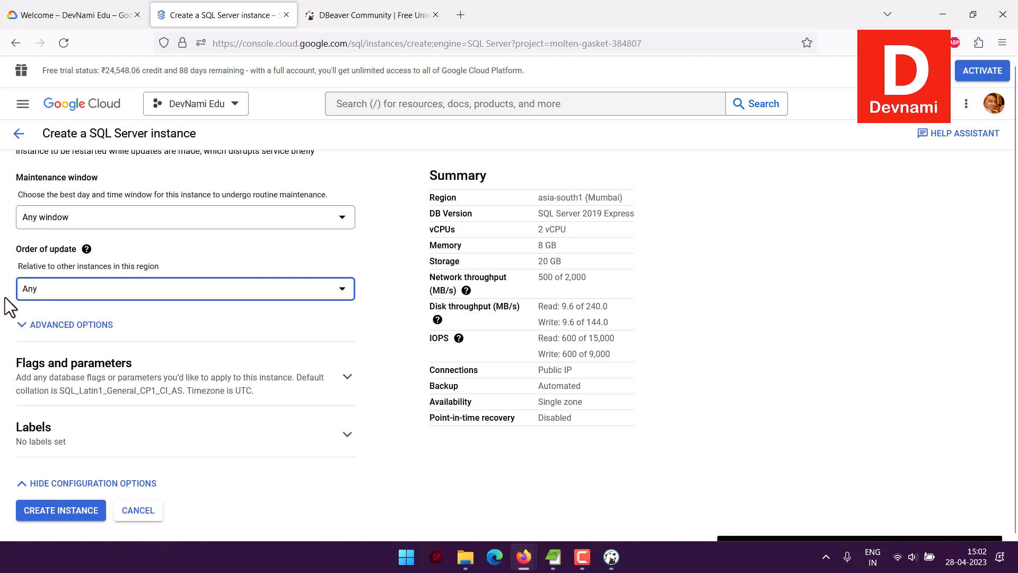
Step: Expand the flags and parameters and the labels sections, and review the collation, timezone, audit logging and label options
click(100, 371)
scroll(5, 315, down, 5)
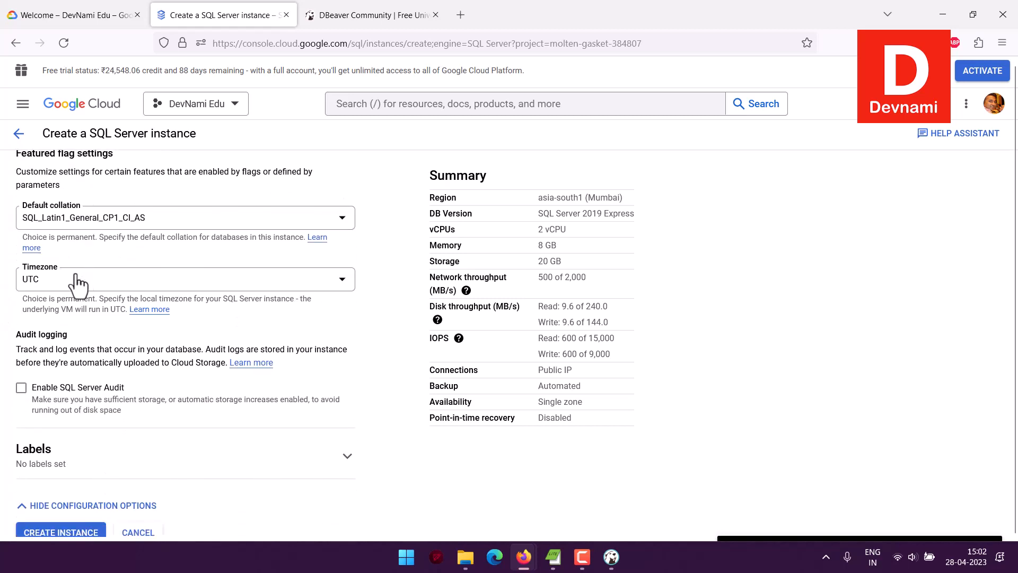
scroll(100, 289, down, 1)
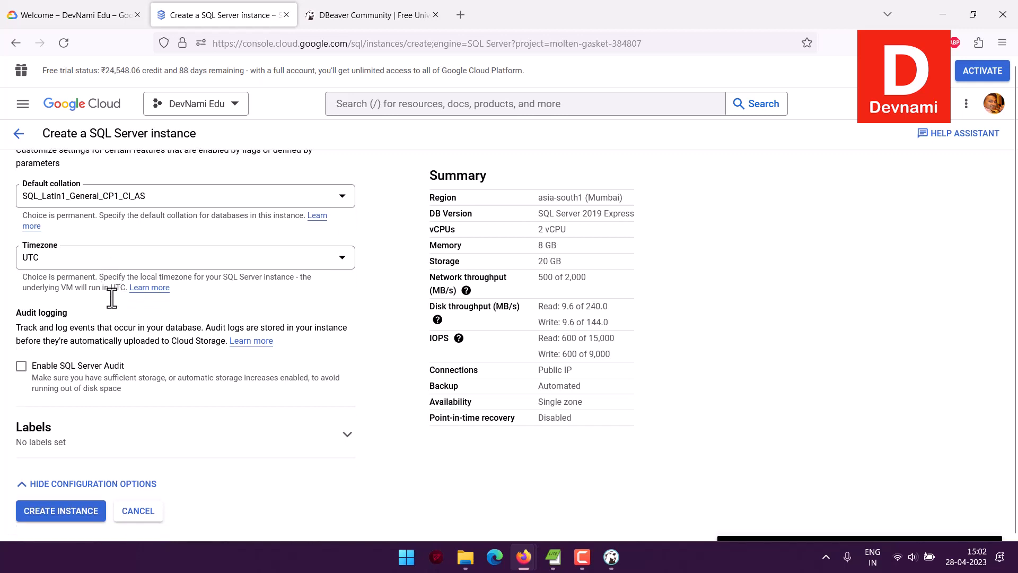
click(10, 413)
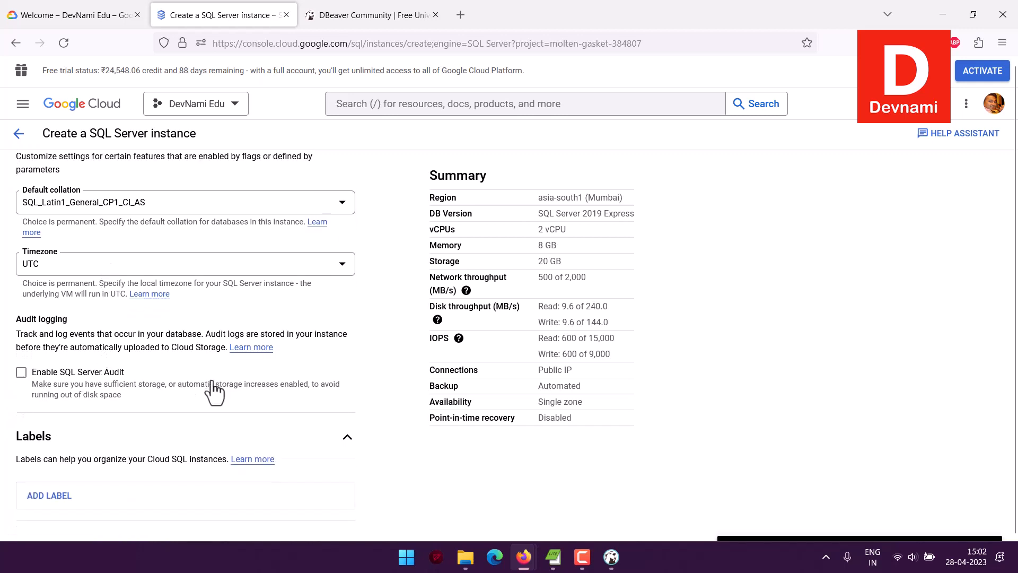
scroll(215, 392, down, 2)
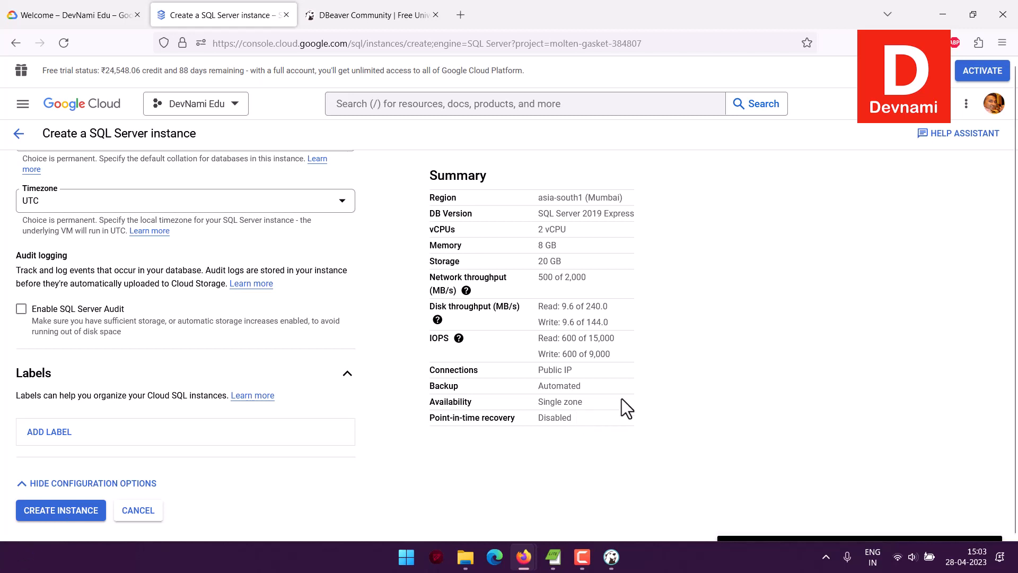
Step: Leave the instance creation form and open the overview of the existing devsqlserver instance
click(18, 134)
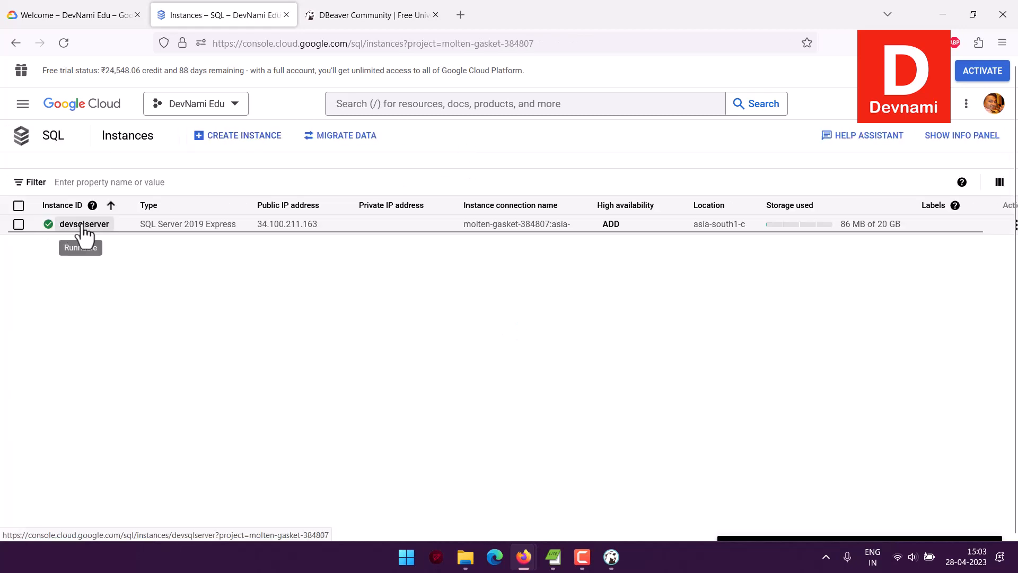
click(84, 225)
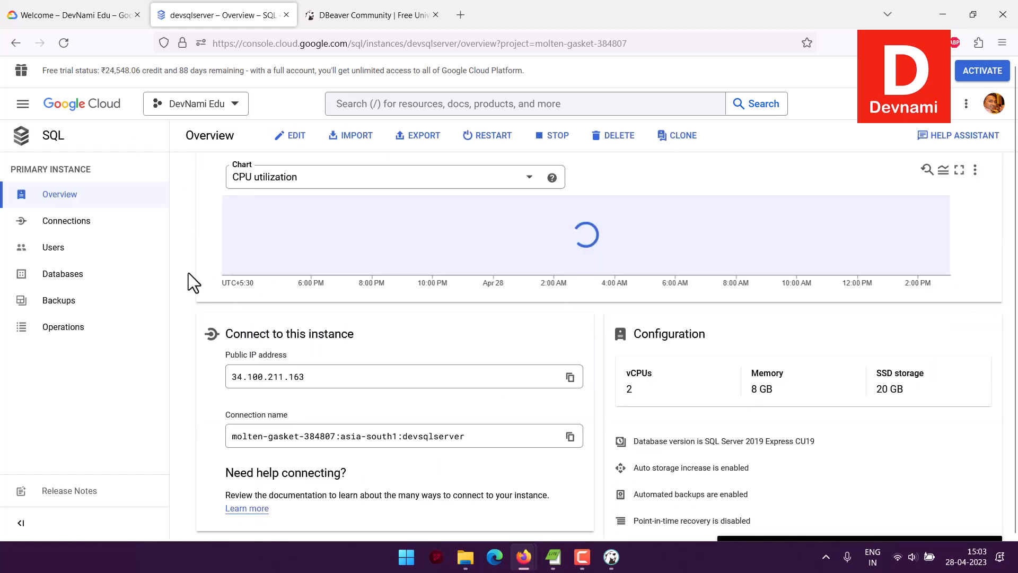
scroll(204, 275, down, 2)
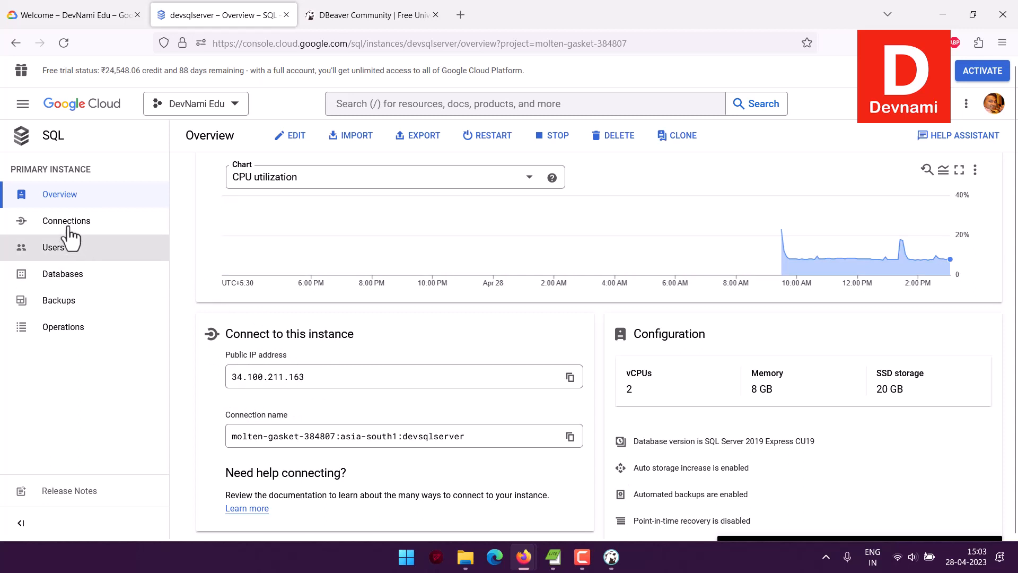
Step: Review the connection summary of devsqlserver and its security settings, including SSL encryption and the server certificates
click(151, 228)
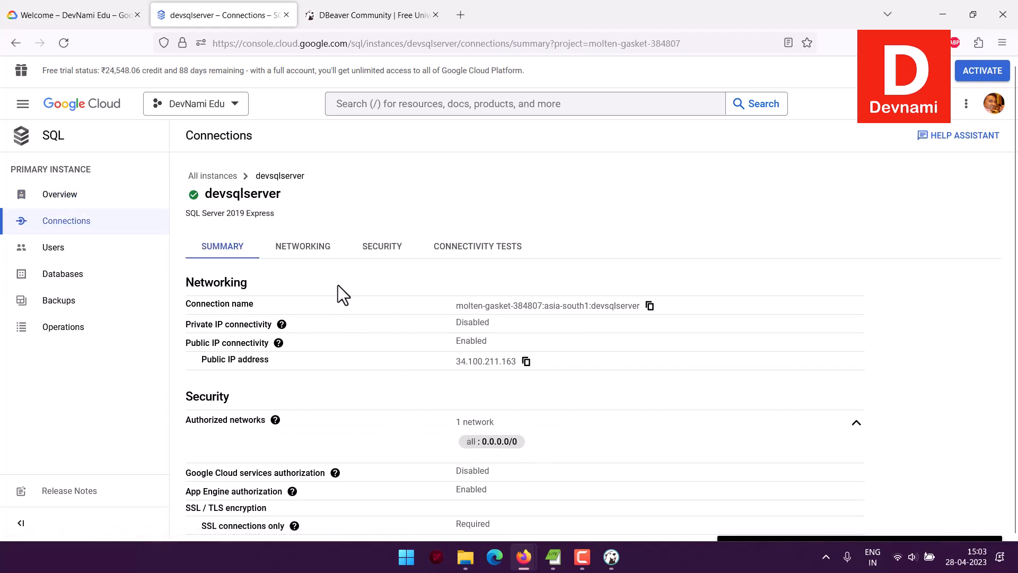
click(378, 247)
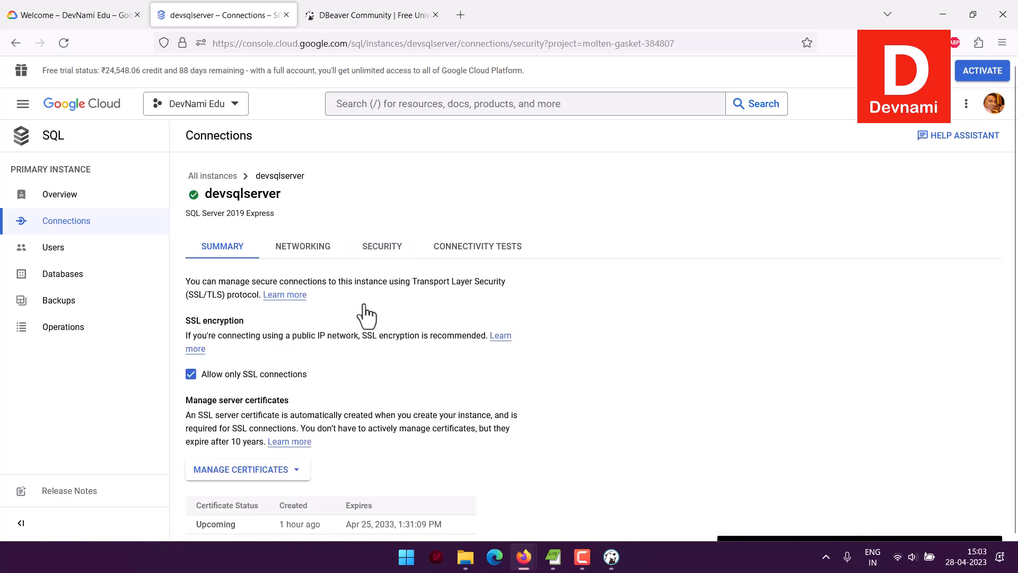
scroll(392, 312, down, 1)
scroll(390, 314, down, 2)
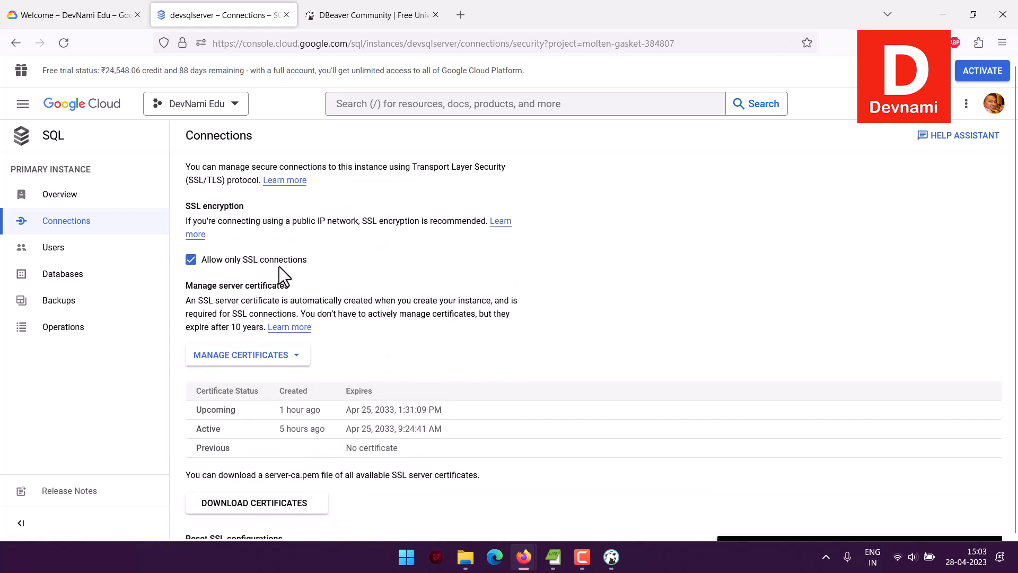
scroll(432, 411, down, 1)
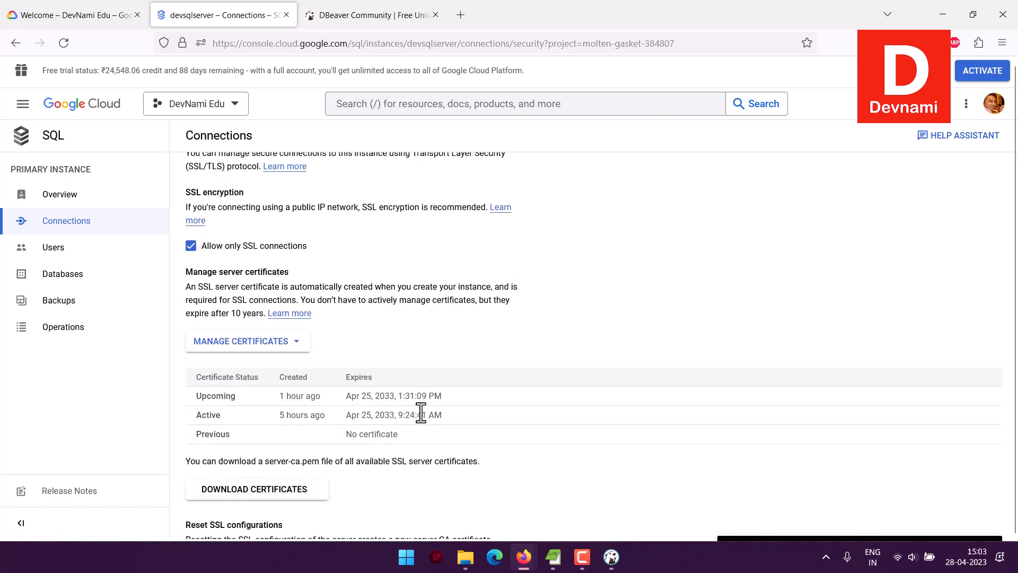
scroll(451, 416, up, 3)
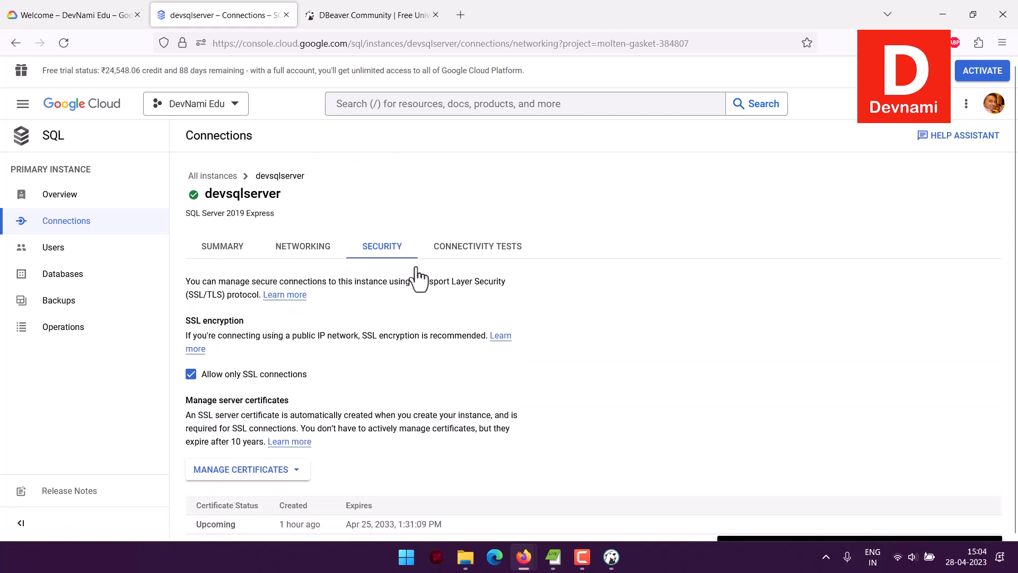
Step: Examine the instance's networking settings for its IP assignment and authorized networks
scroll(415, 266, down, 2)
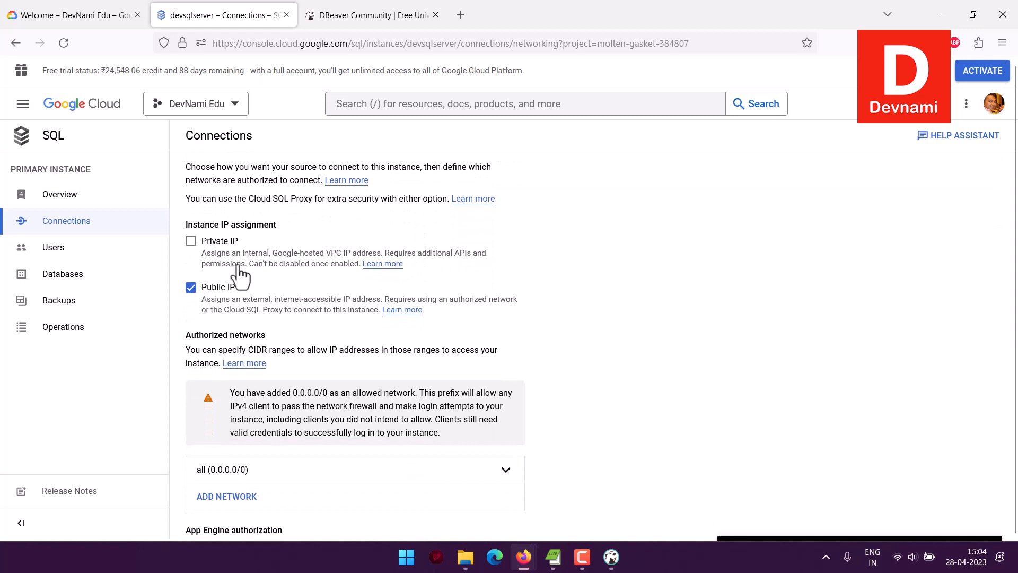
scroll(318, 325, down, 1)
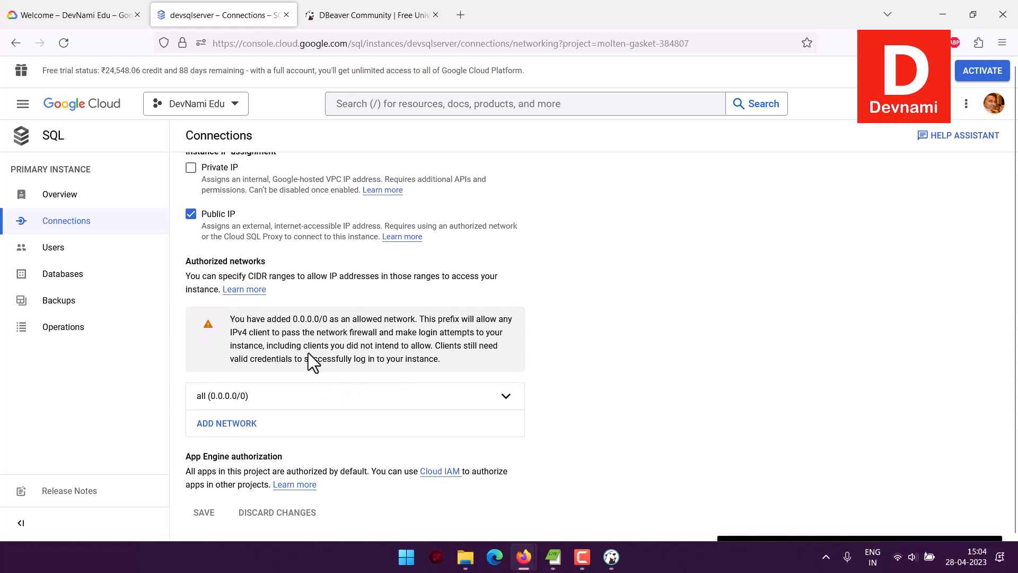
scroll(308, 352, up, 2)
scroll(307, 351, up, 1)
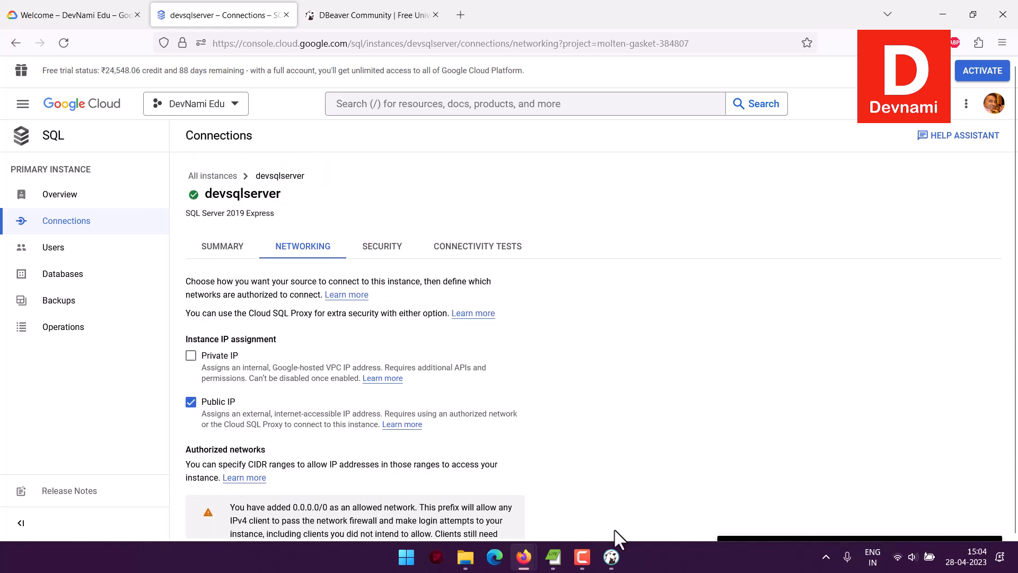
Step: Switch to DBeaver and start a new SQL Server database connection
click(611, 556)
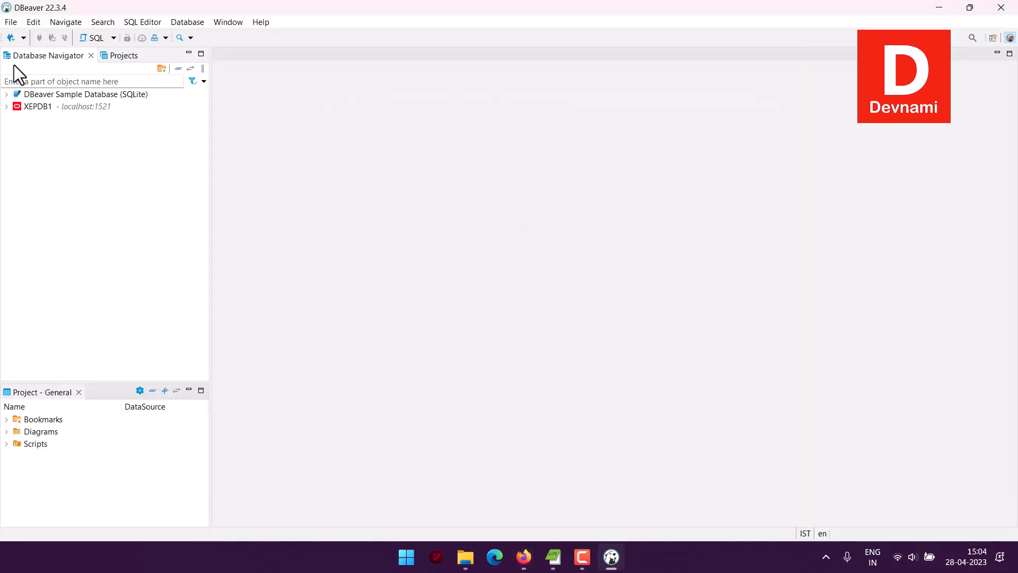
click(23, 38)
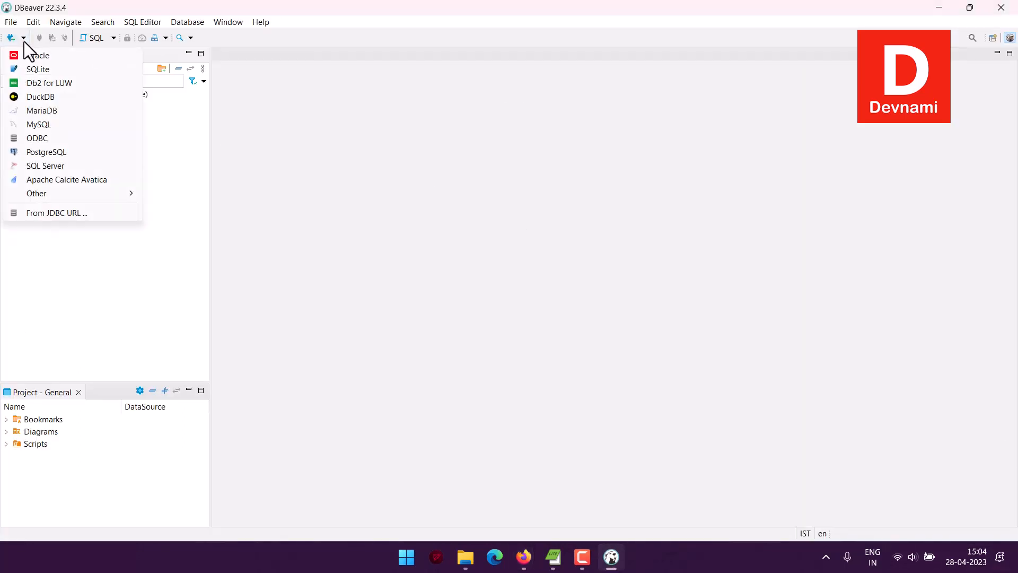
click(42, 166)
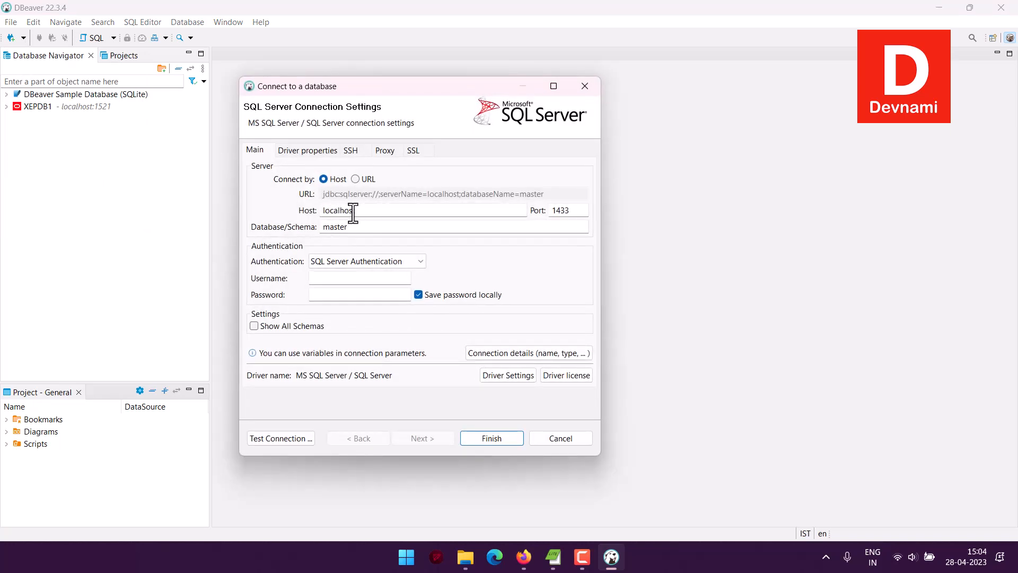
Step: Switch back to Google Cloud in Firefox and copy the public IP address from the devsqlserver overview
click(531, 563)
click(457, 503)
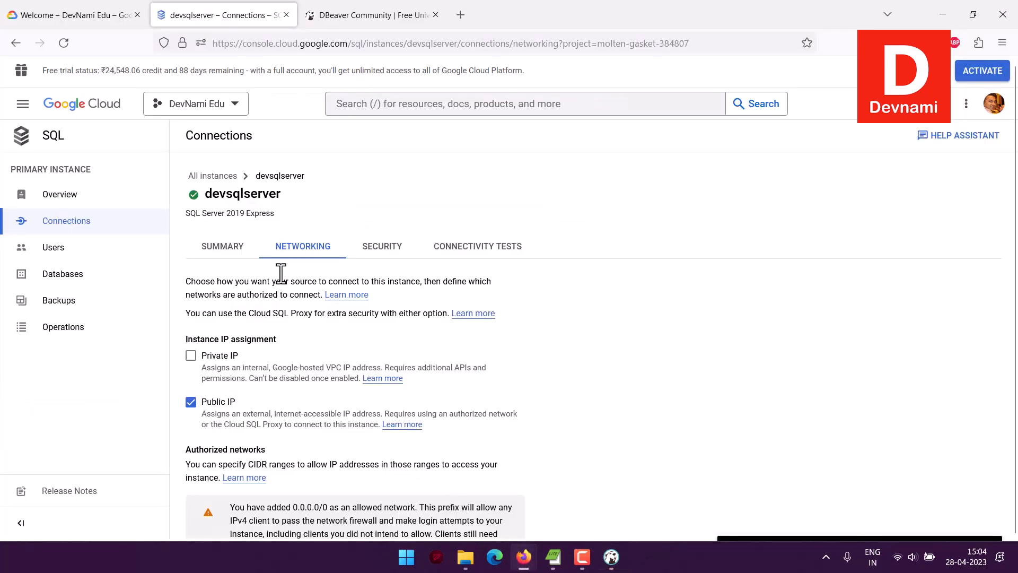
click(87, 198)
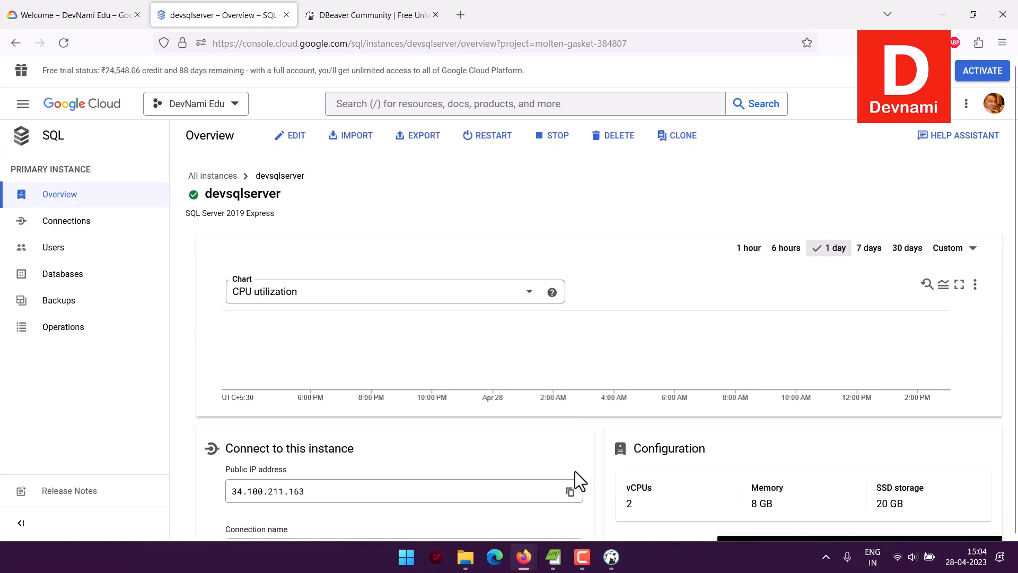
click(570, 492)
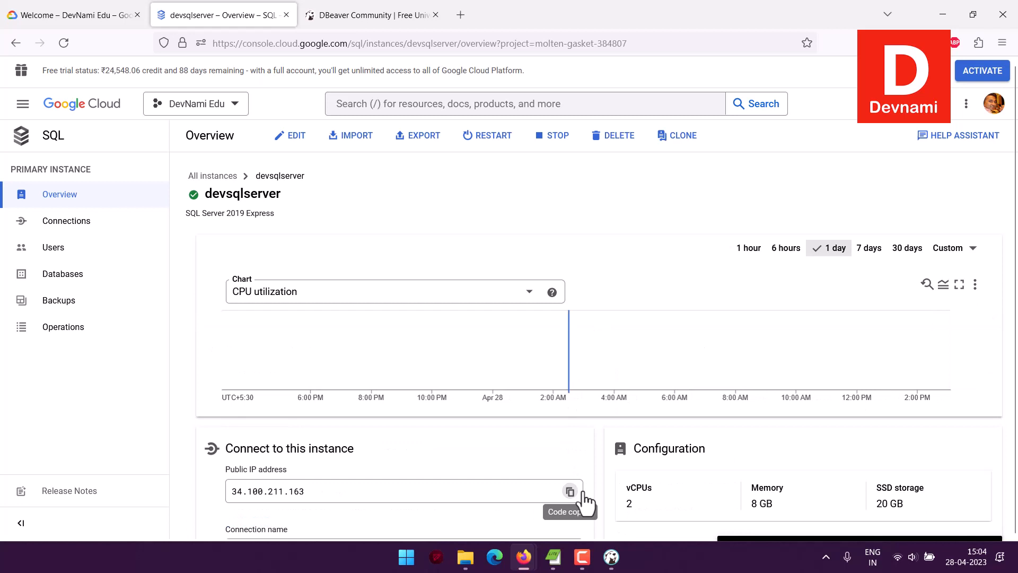
Step: Switch to DBeaver and replace the connection's host with the copied address 34.100.211.163
click(612, 556)
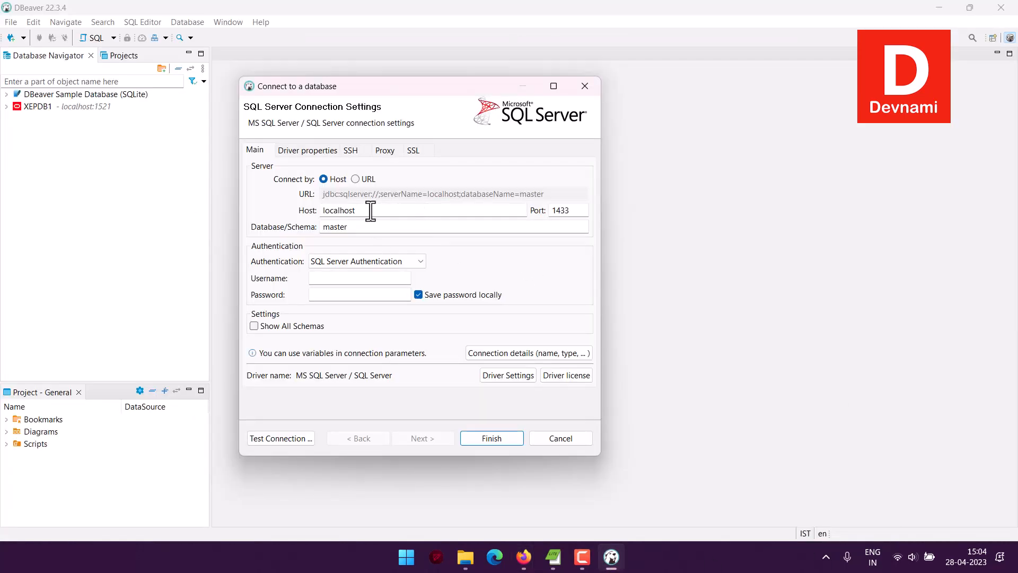
drag(371, 215, 264, 209)
key(ctrl+v)
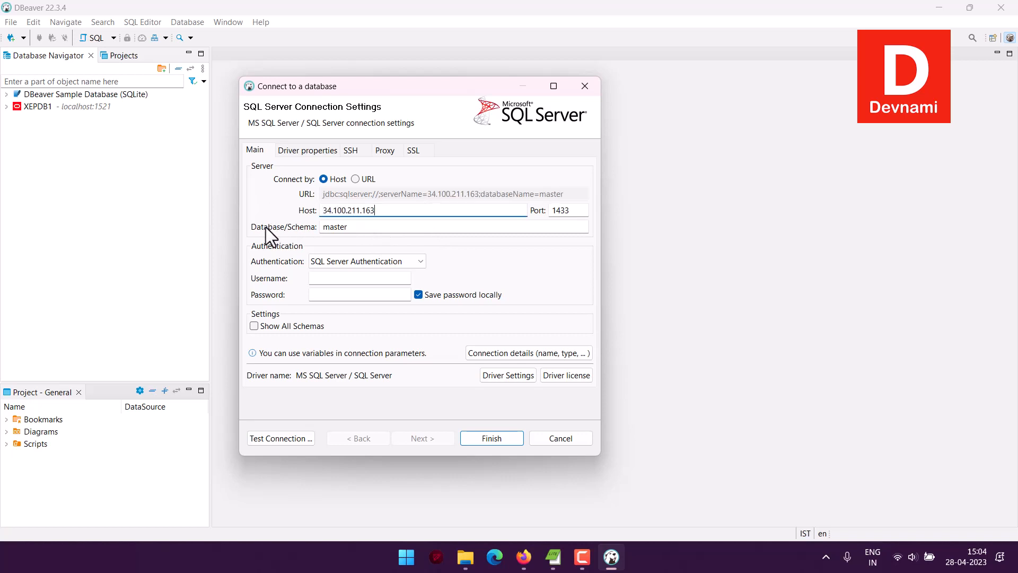
Step: Enter sqlserver as the username for SQL Server Authentication to the master database
drag(354, 227, 249, 227)
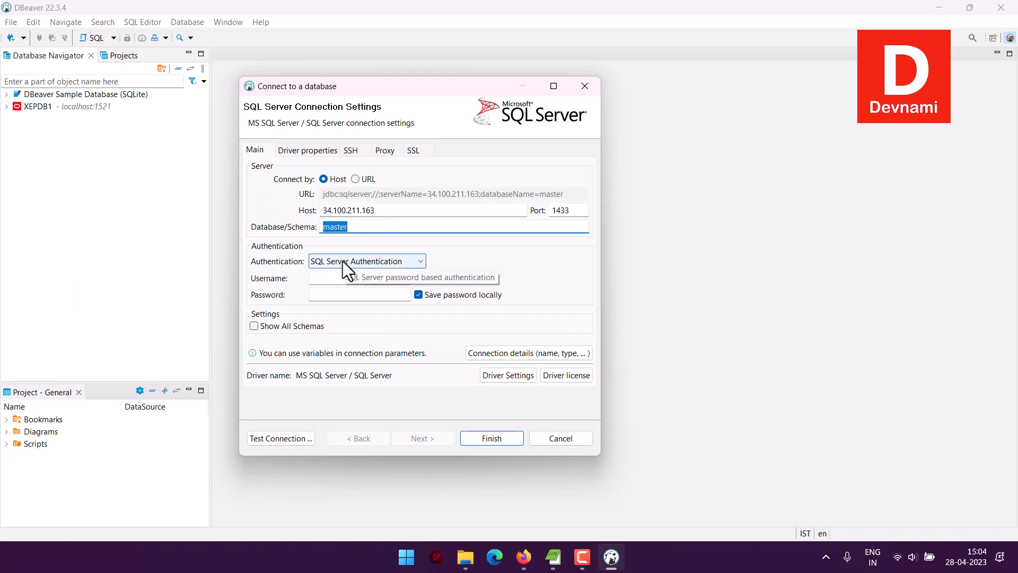
click(389, 279)
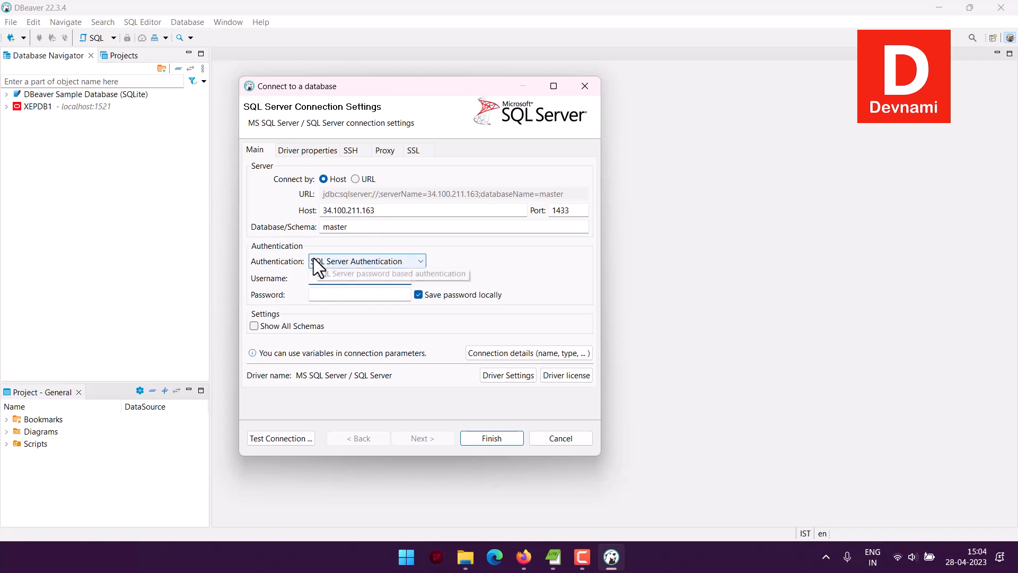
text(sql)
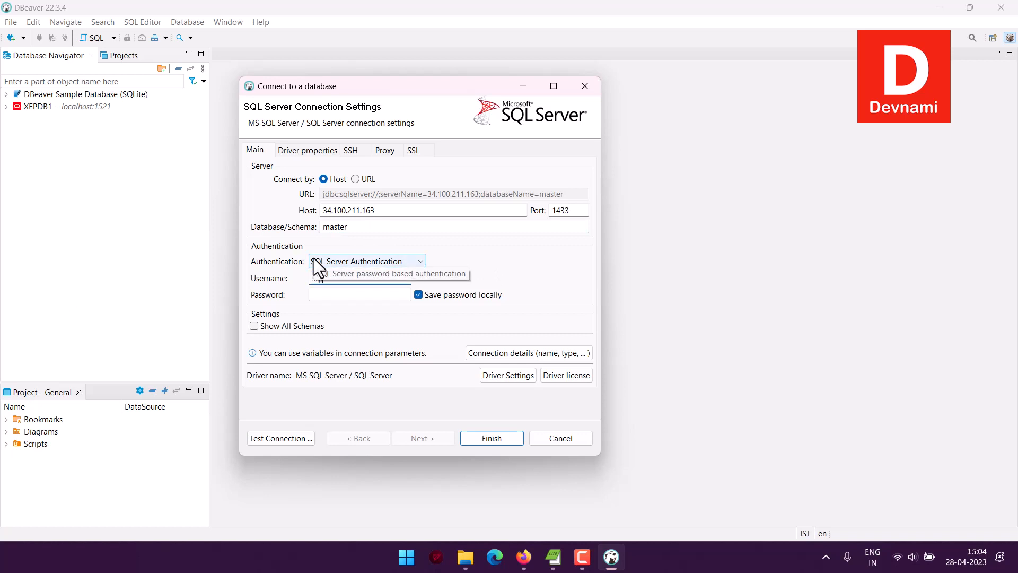
text(ser)
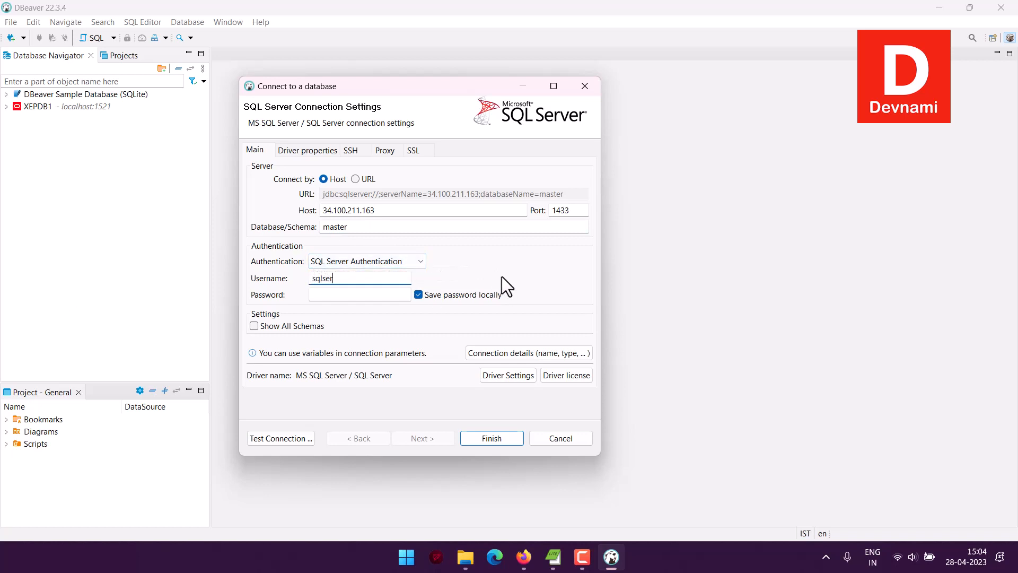
text(ver)
key(Tab)
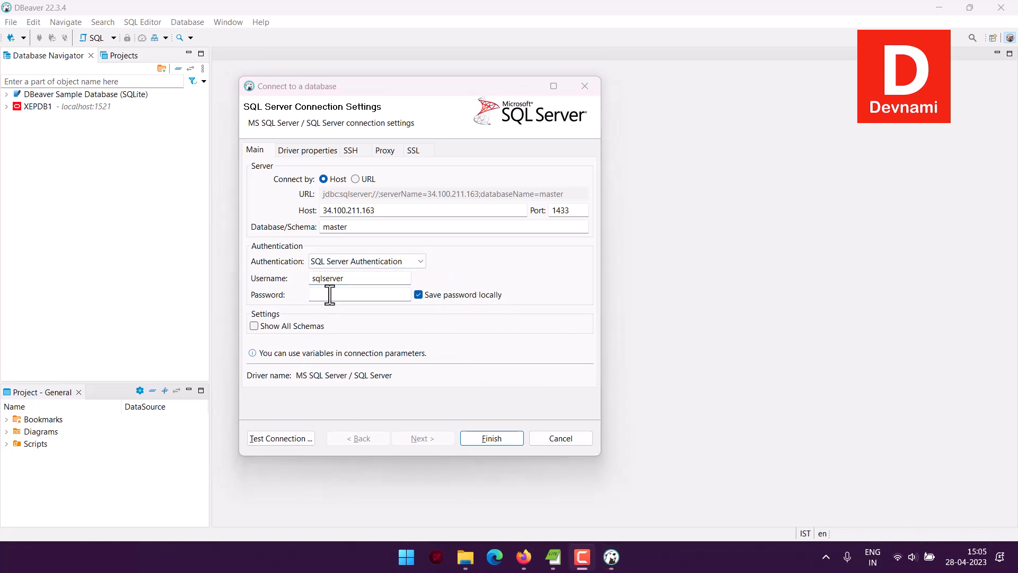
Step: Paste the account password for the SQL Server login and check the connection's SSL settings
key(ctrl+v)
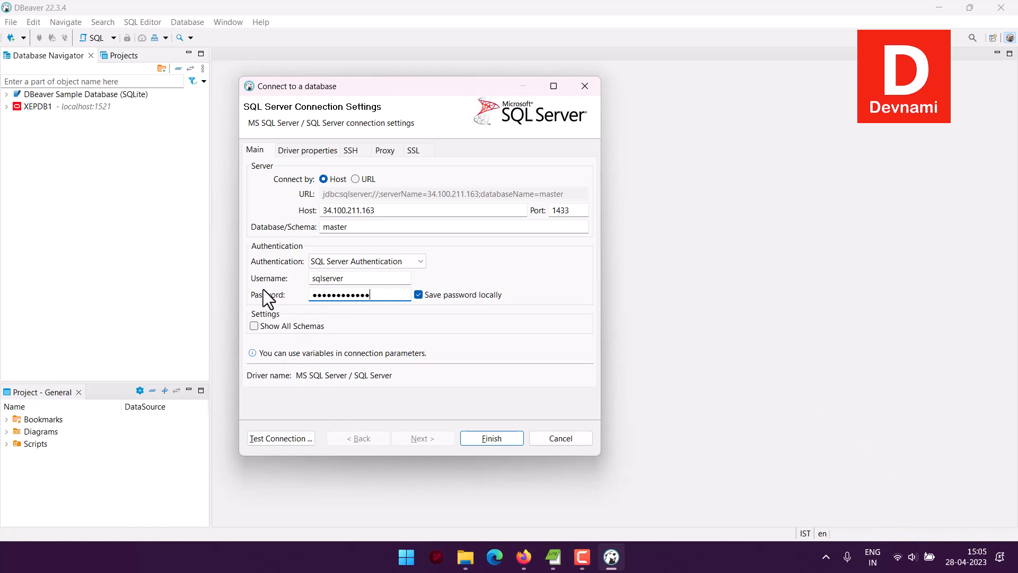
click(414, 150)
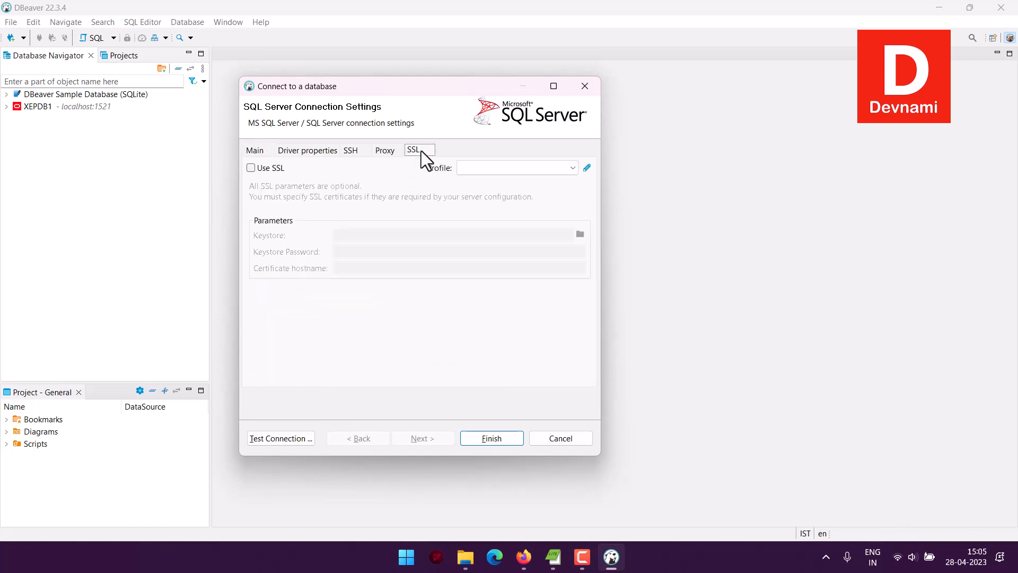
click(262, 152)
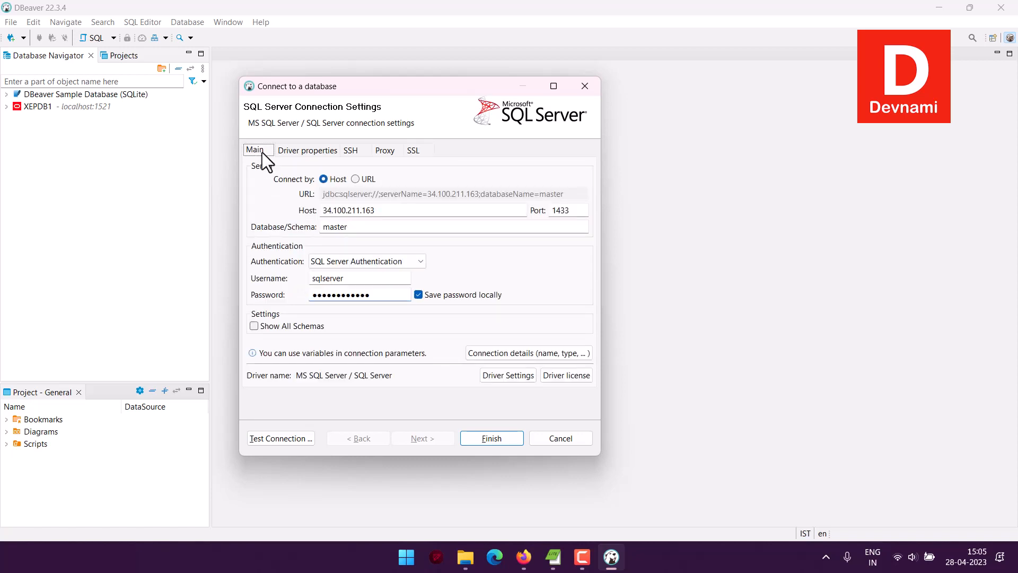
Step: Test the SQL Server connection, downloading the required driver files, and finish creating the connection
click(296, 437)
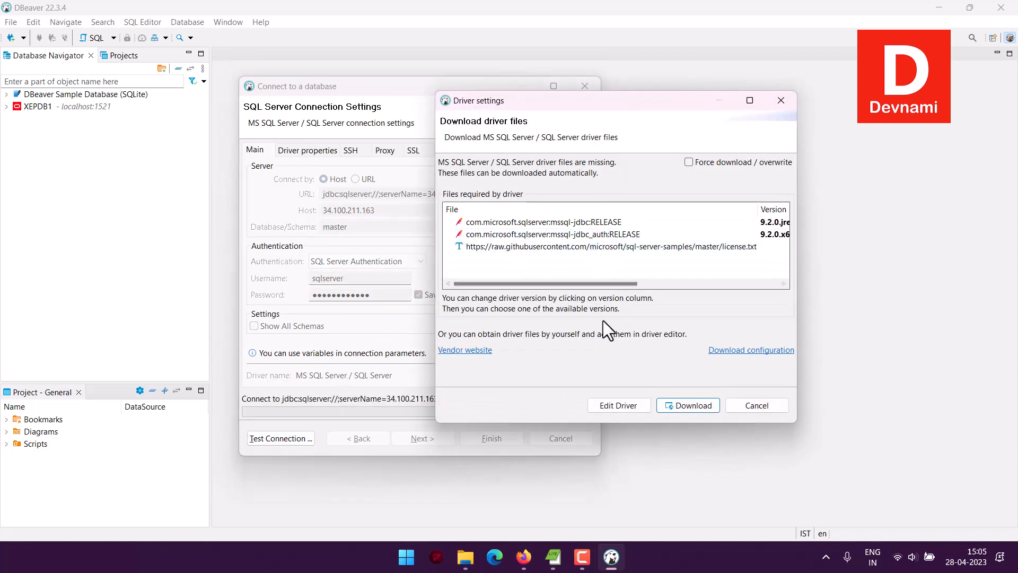
click(681, 404)
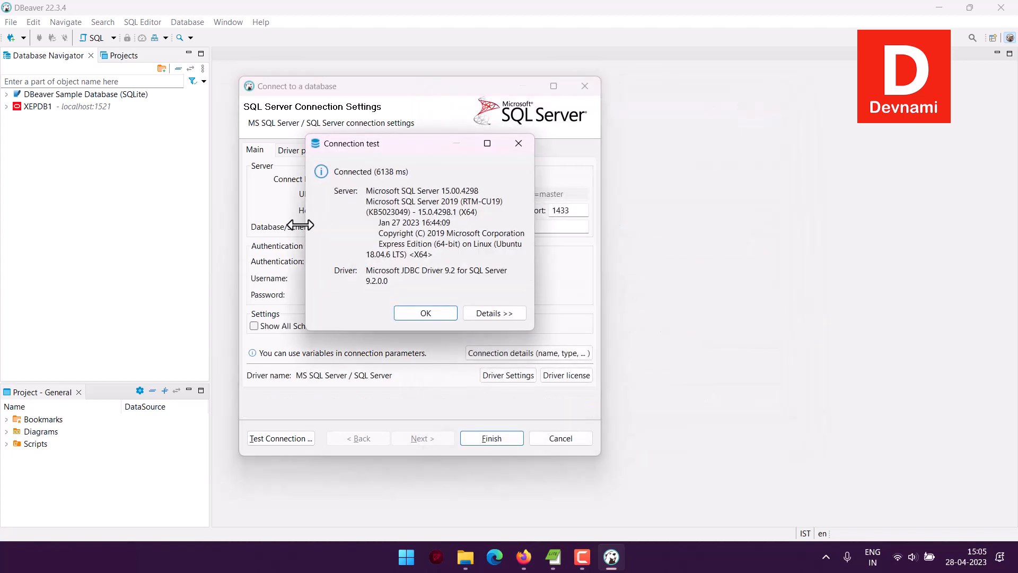
click(435, 310)
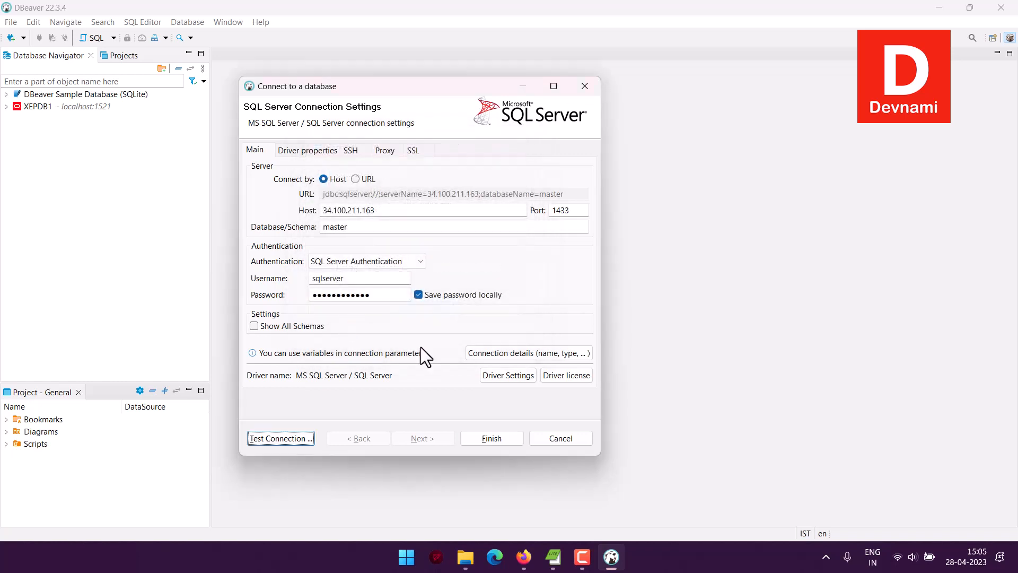
click(485, 440)
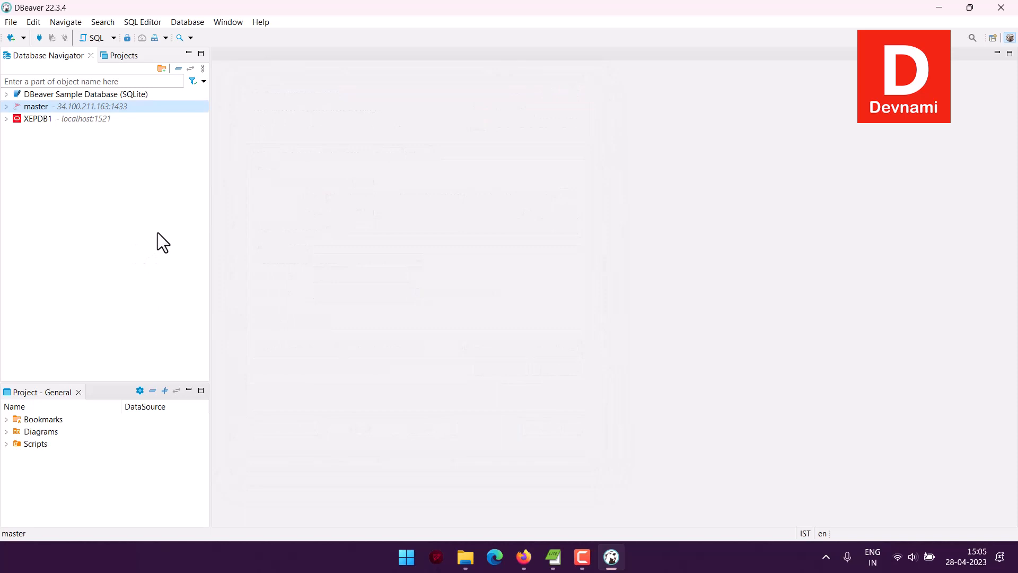
Step: Connect to the new master connection and expand the mydb database's dbo schema down to its tables
click(6, 106)
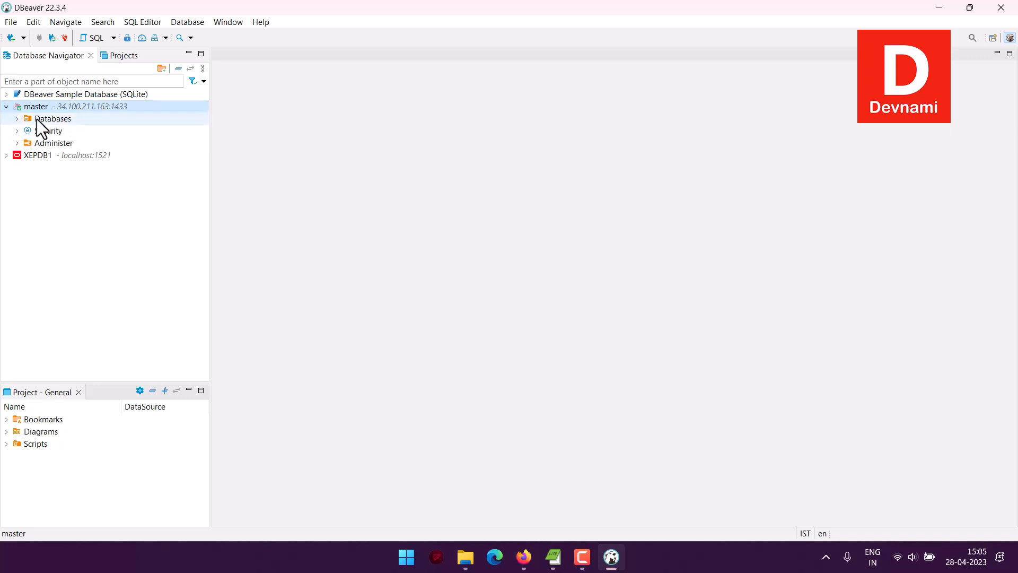
click(17, 118)
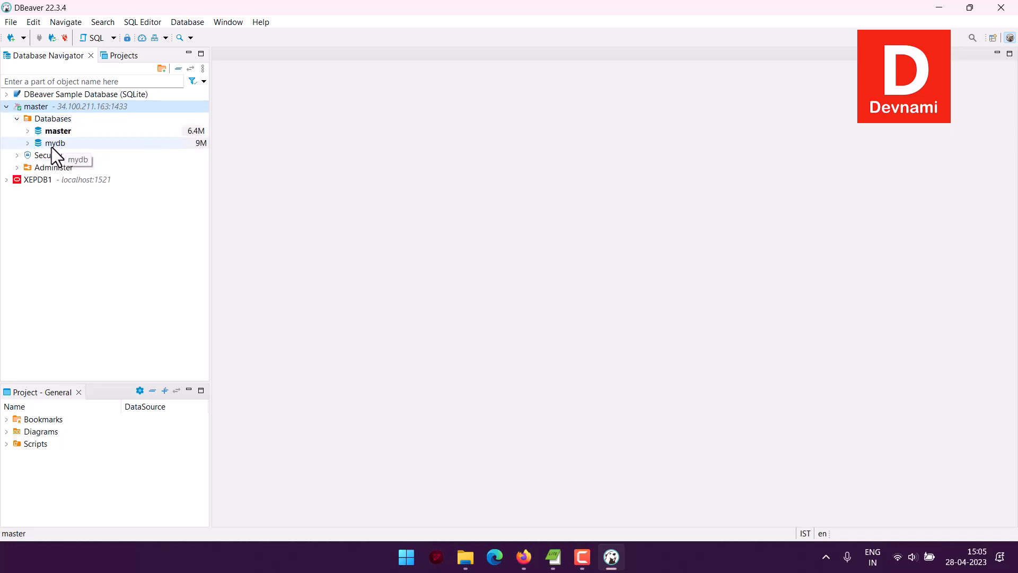
click(28, 144)
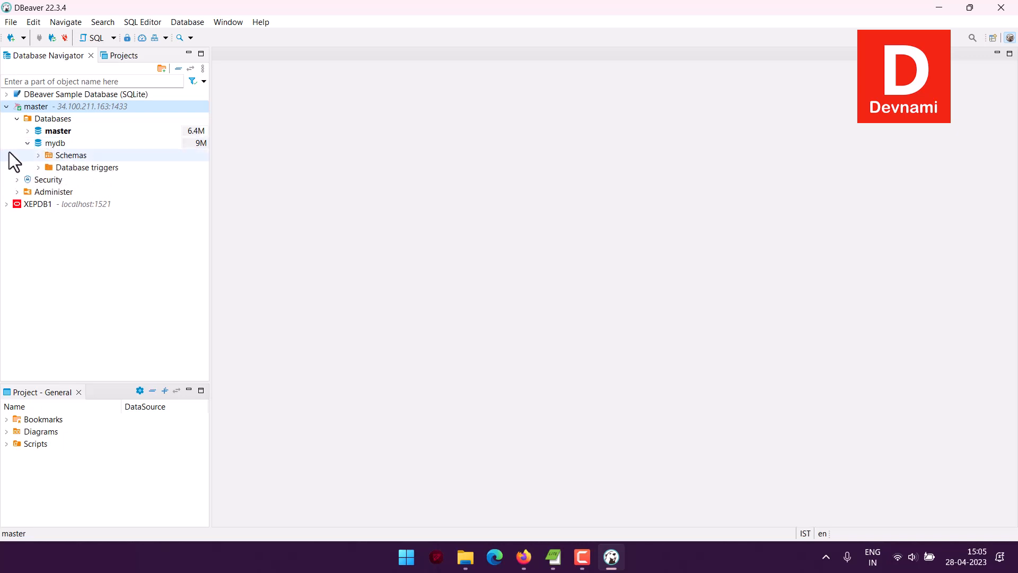
click(39, 155)
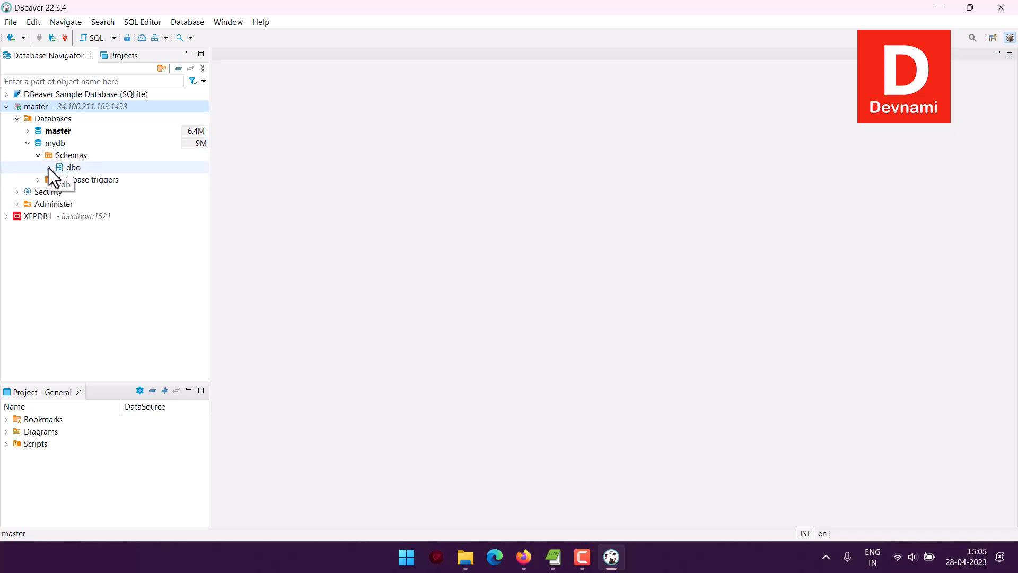
click(49, 168)
click(59, 180)
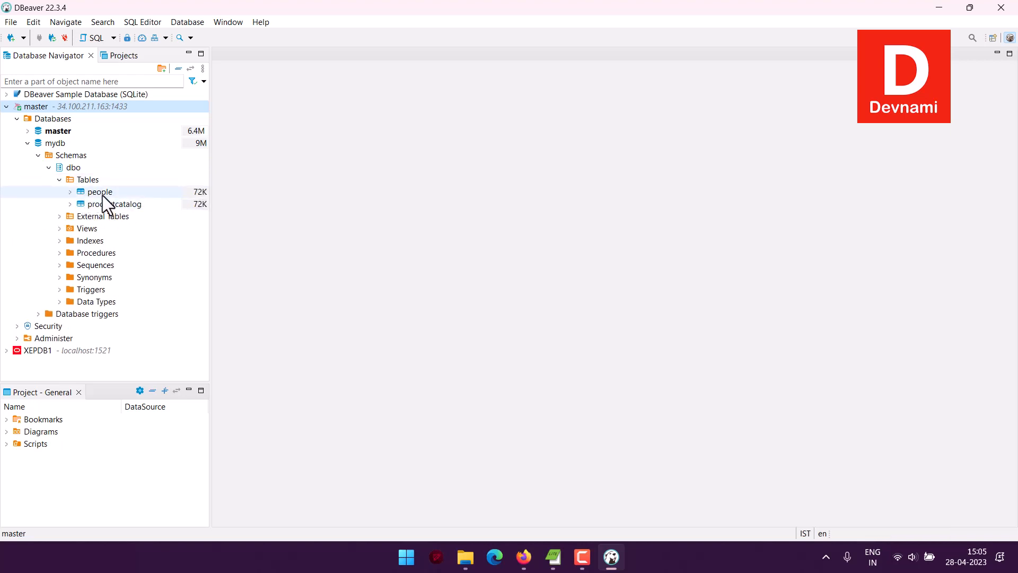
Step: View the column definitions of the people table and close its editor
click(100, 193)
right_click(101, 193)
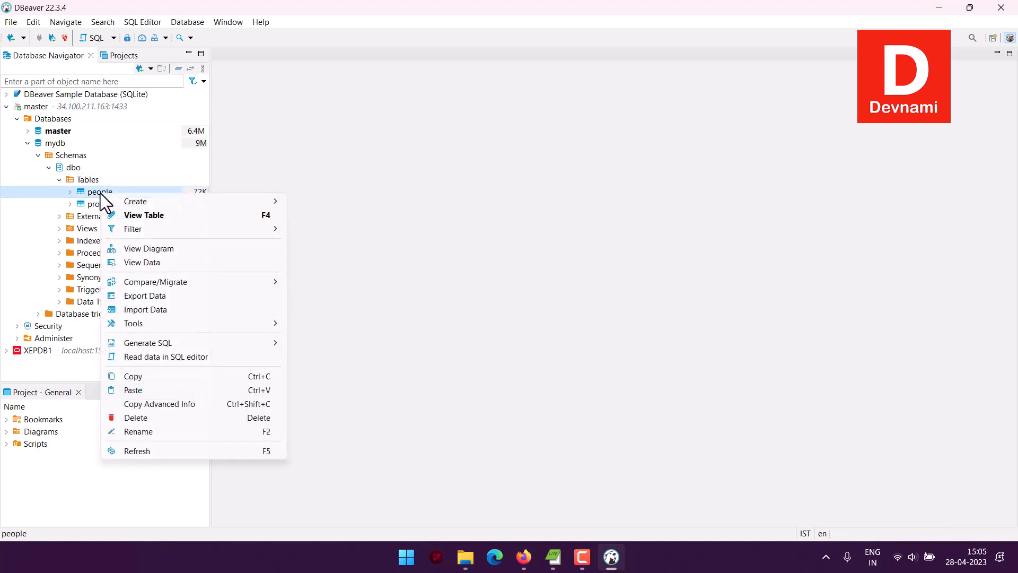
click(144, 215)
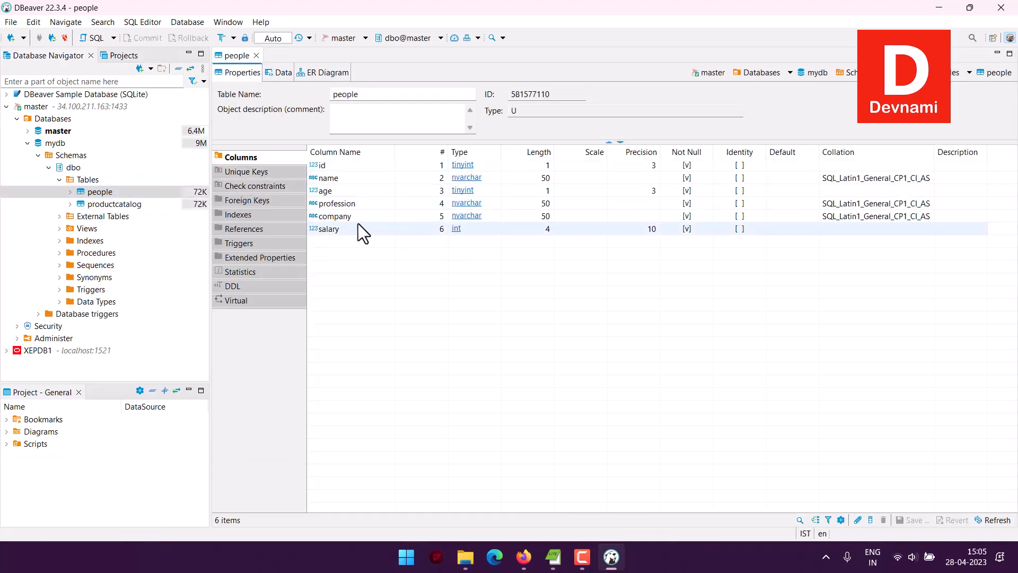
click(256, 55)
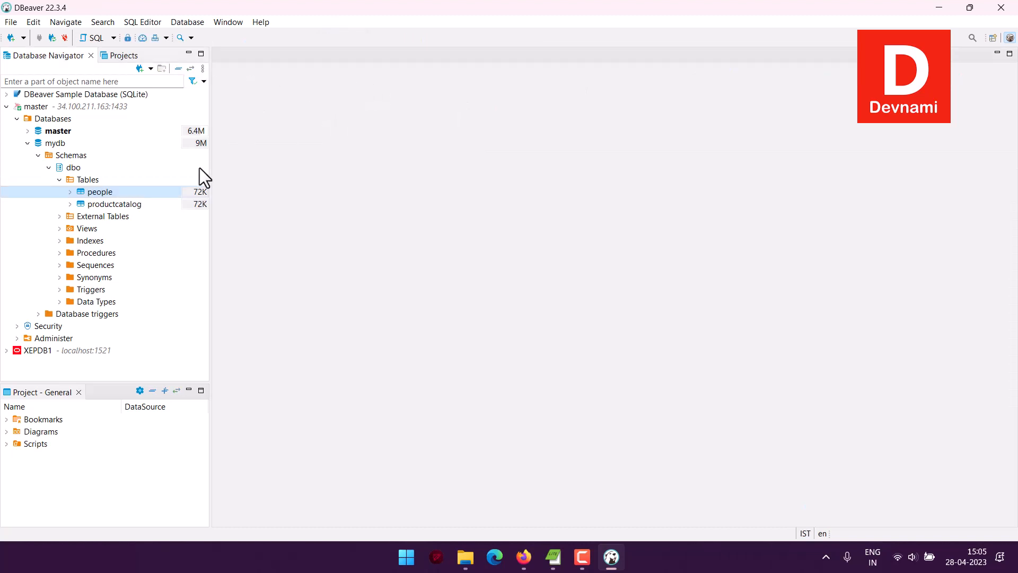
Step: Reopen the people table and examine its data rows and ER diagram
right_click(104, 192)
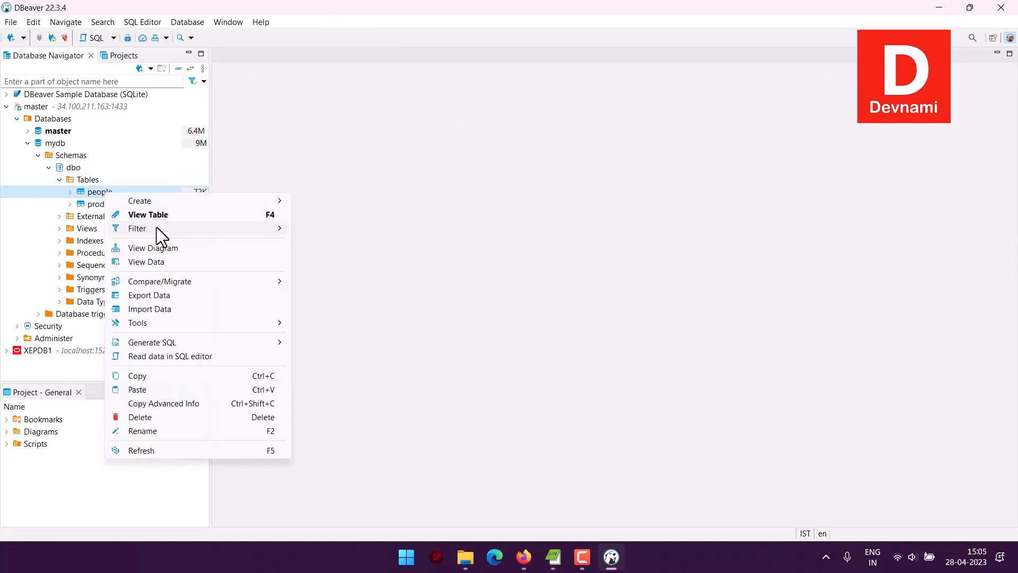
click(163, 214)
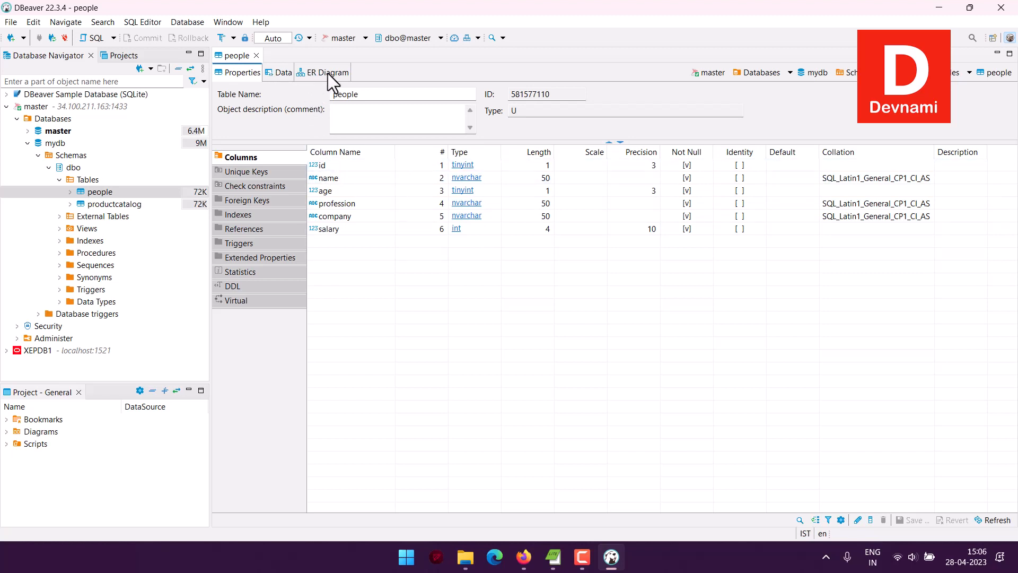
click(282, 74)
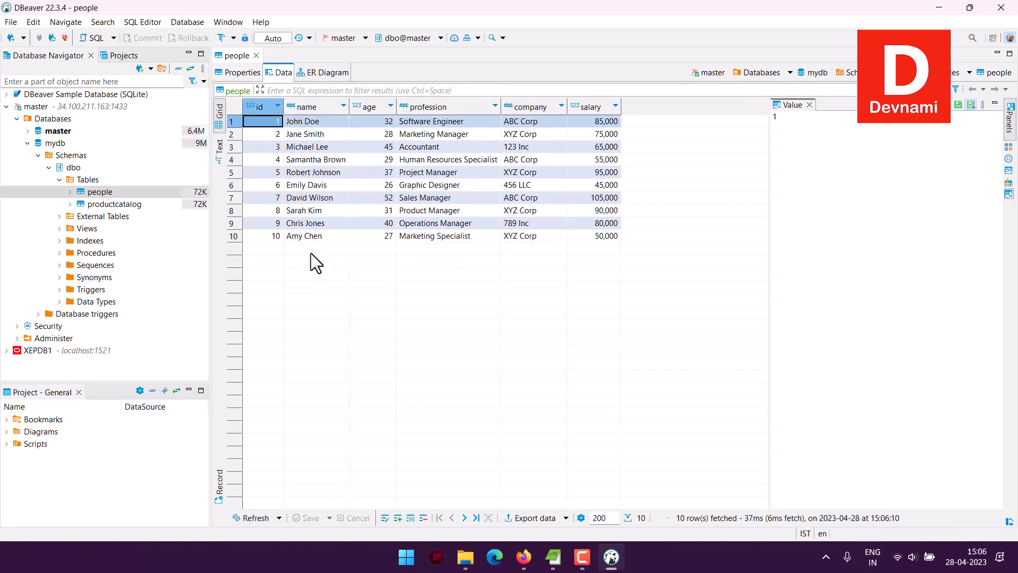
click(317, 77)
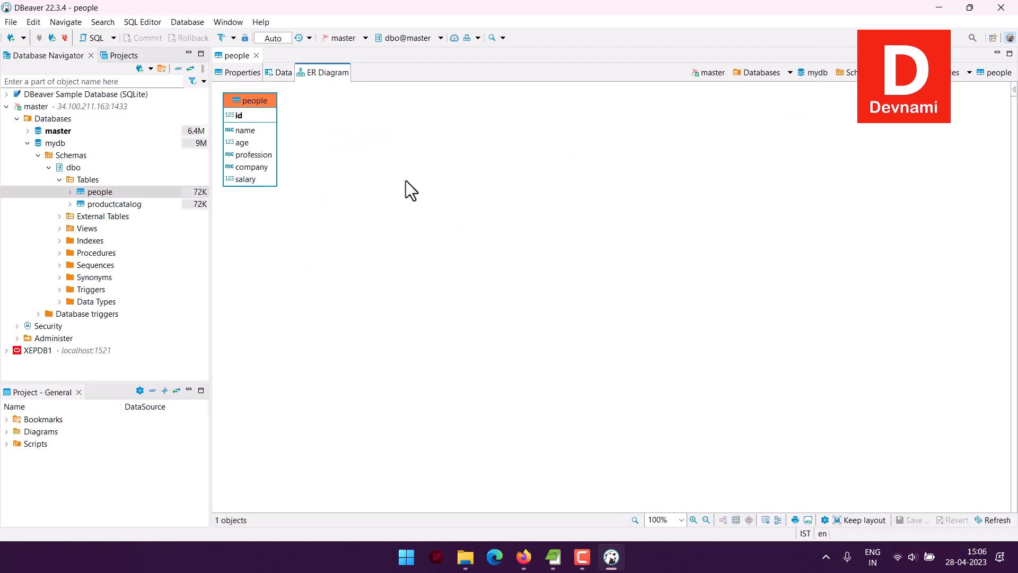
click(287, 72)
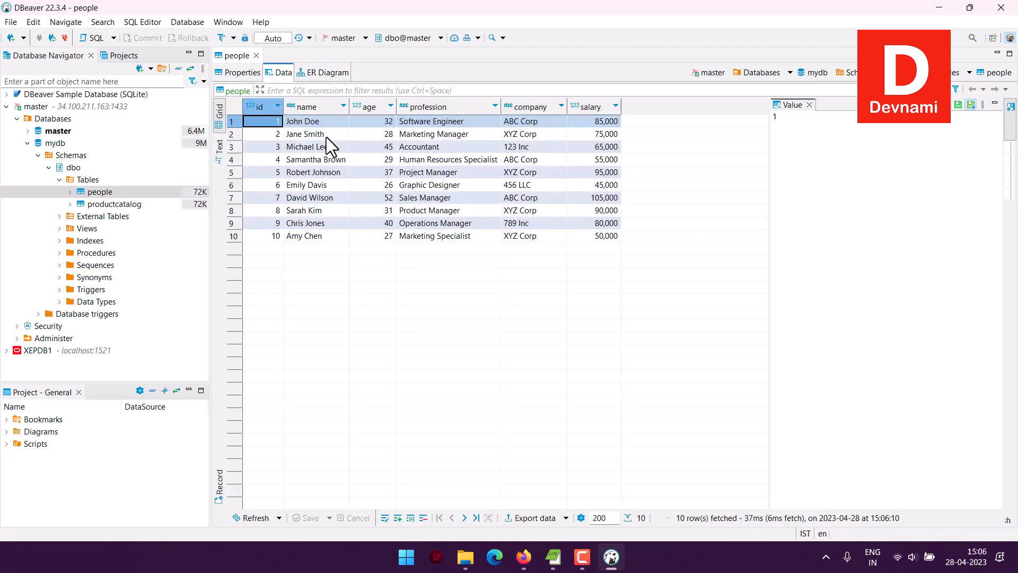
Step: Examine the productcatalog table's data and column properties, and close both open table editors
double_click(128, 205)
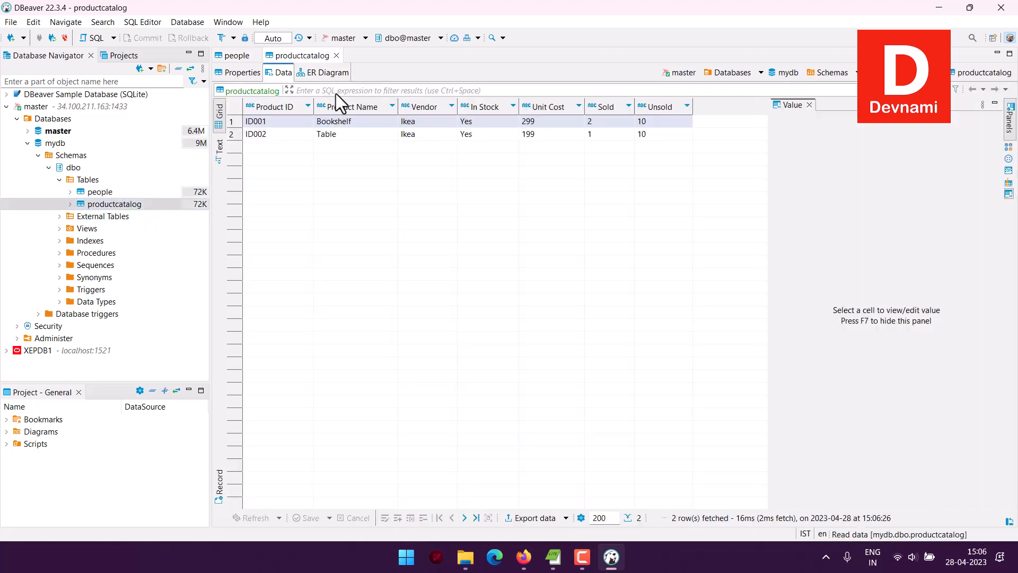
click(294, 122)
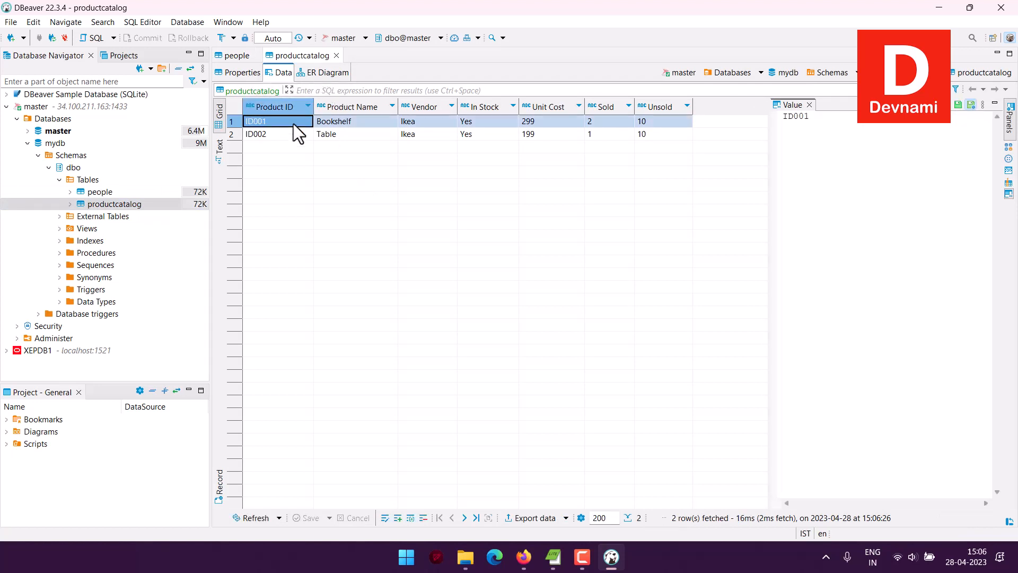
click(241, 73)
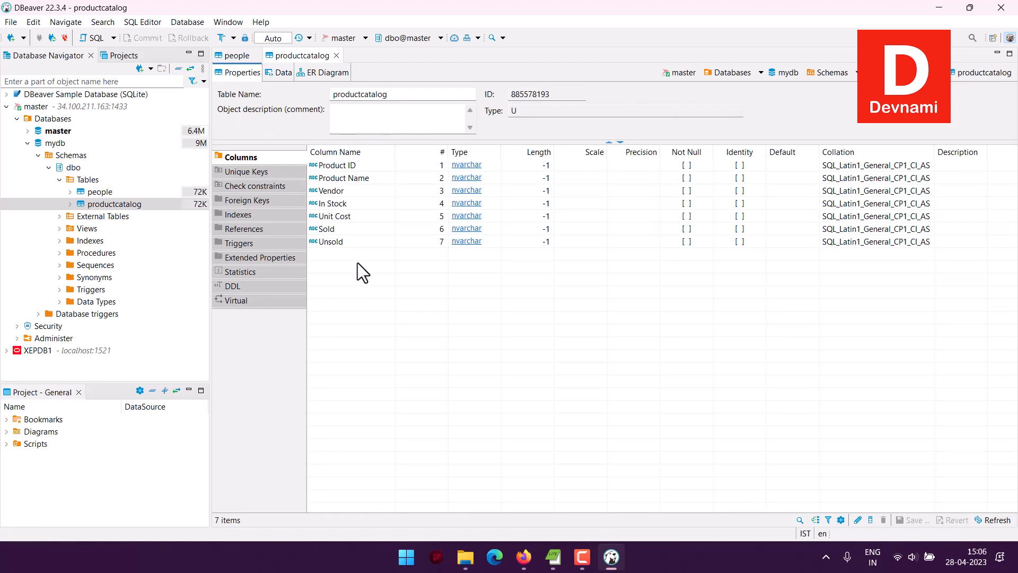
click(336, 56)
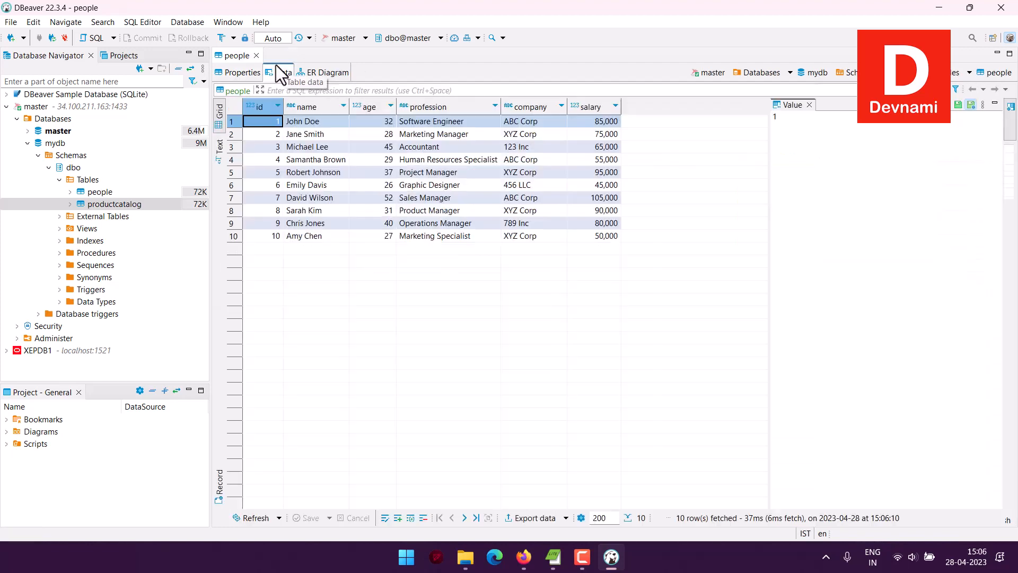
click(257, 56)
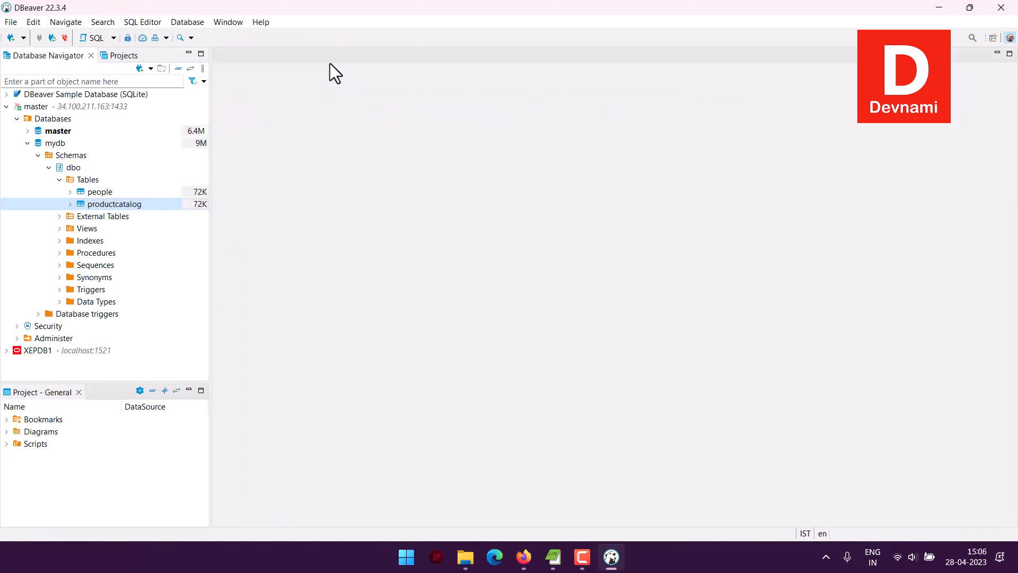